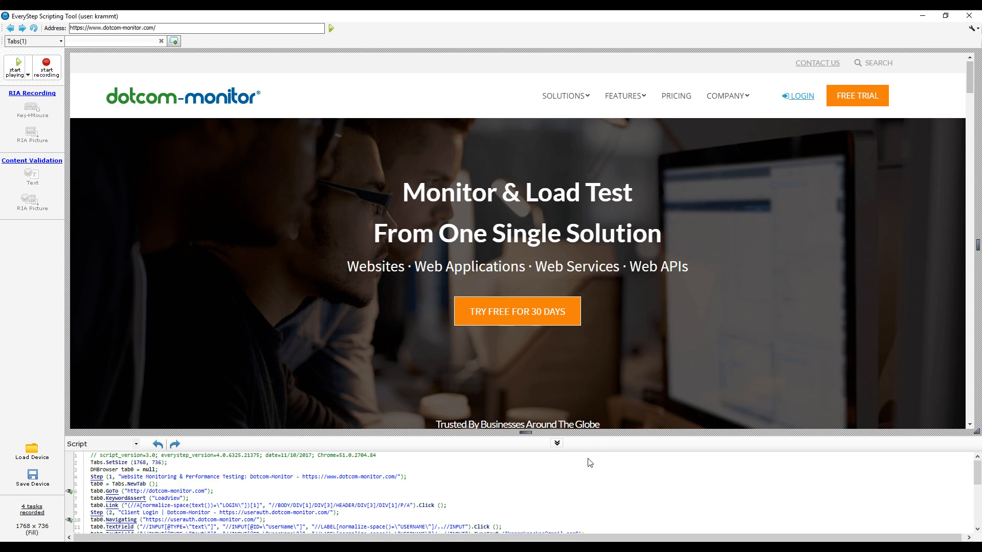
right_click(440, 462)
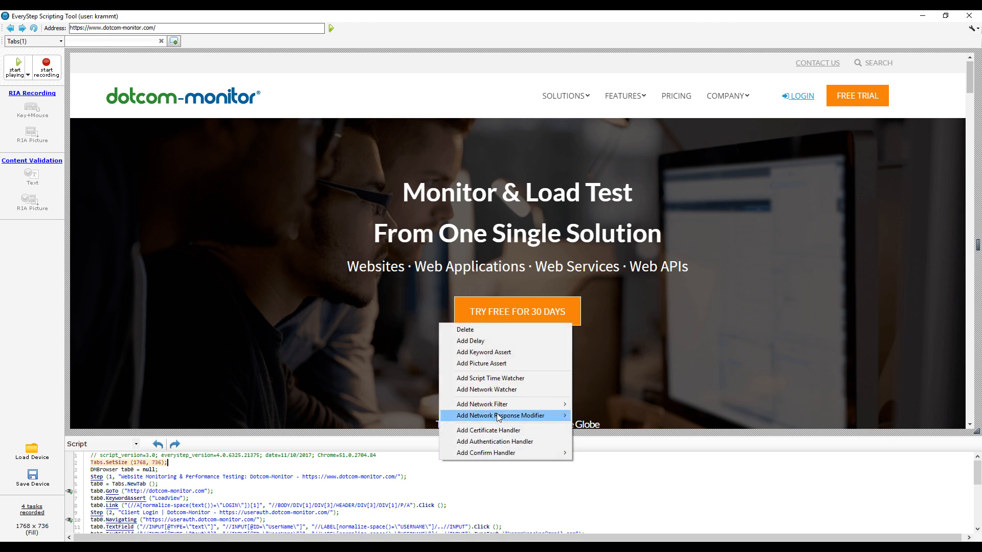
mouse_move(497, 409)
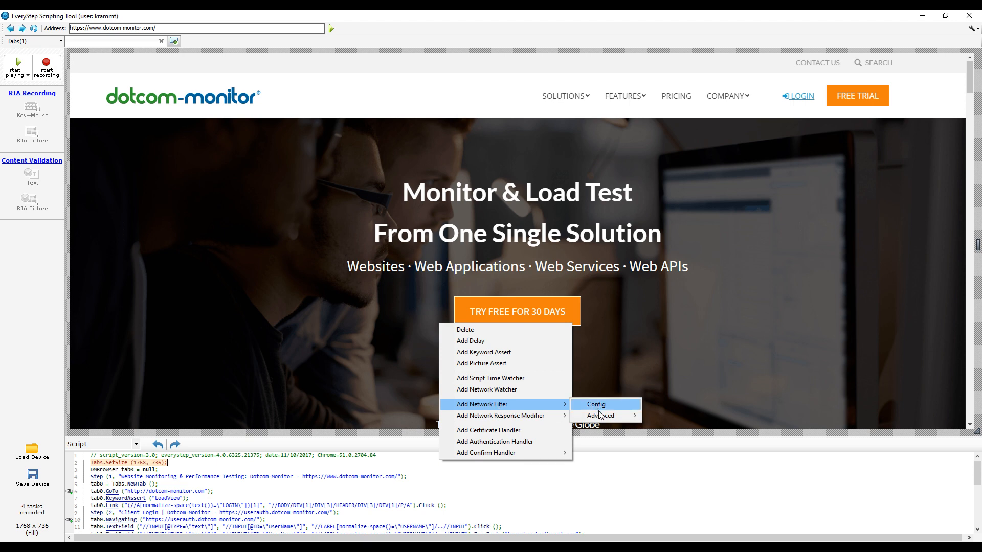
mouse_move(597, 411)
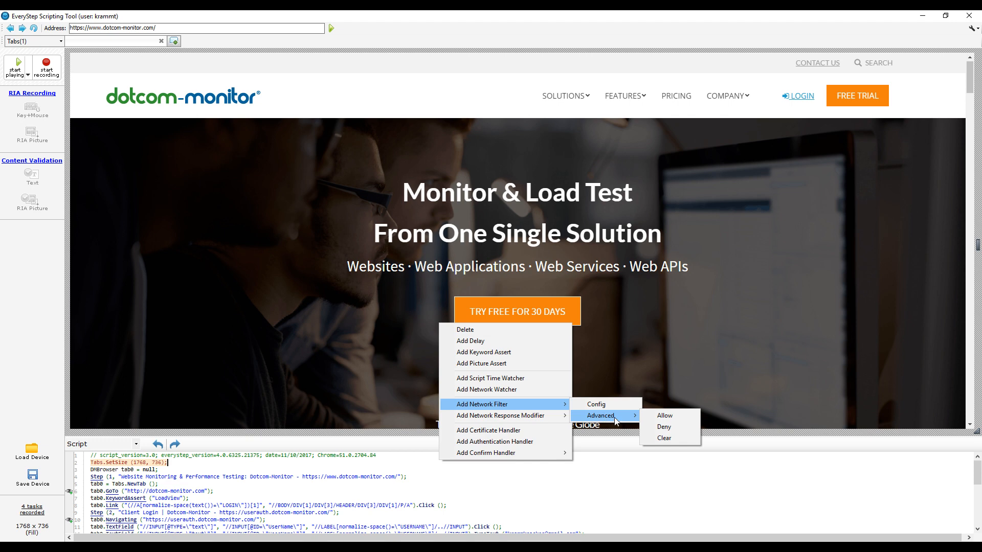
left_click(658, 417)
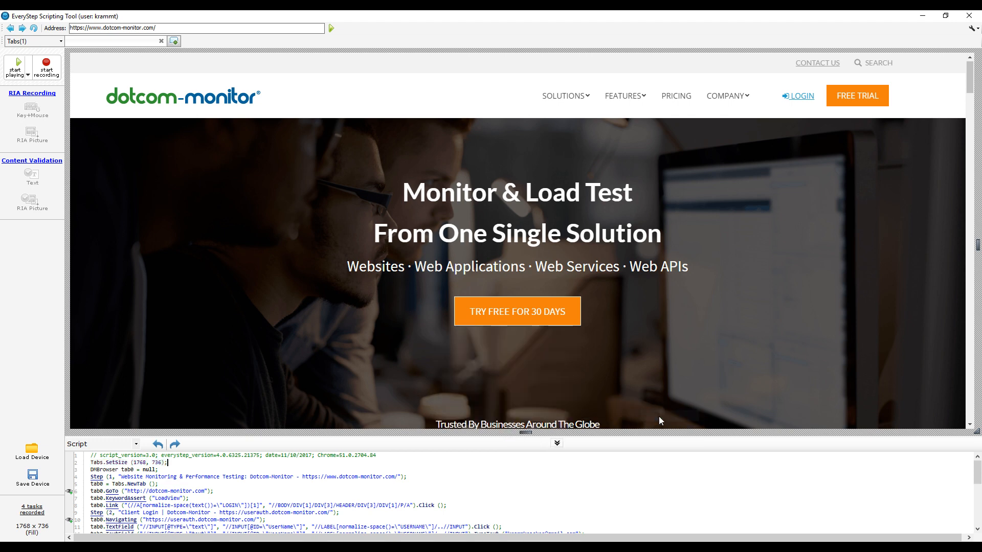
left_click(509, 180)
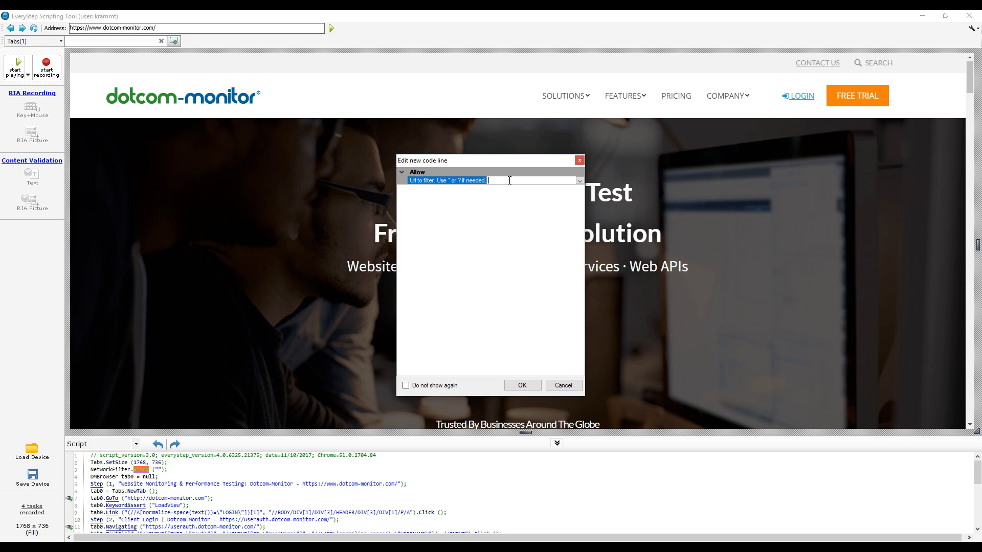
type("www.dotcom-monitor.com/img")
left_click(528, 389)
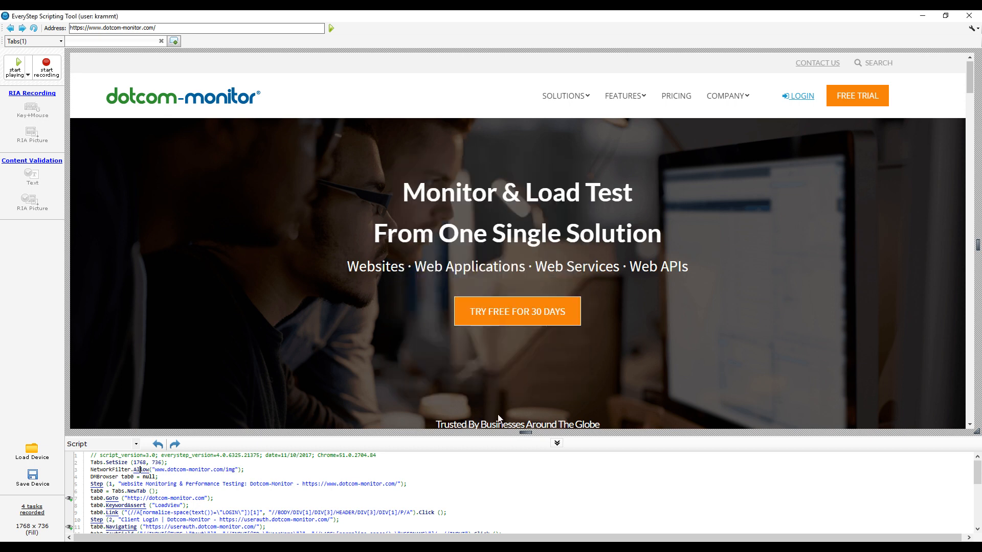
right_click(464, 475)
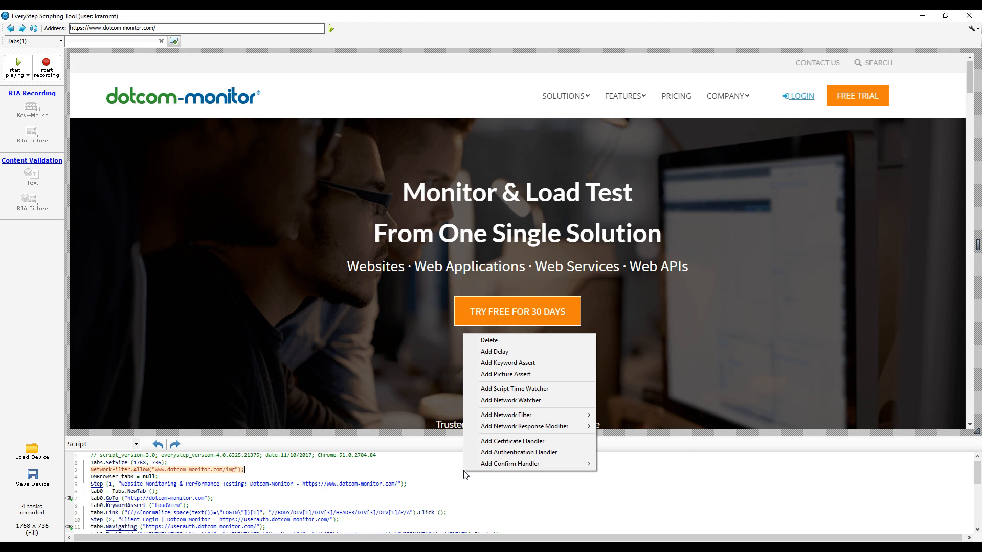
mouse_move(506, 429)
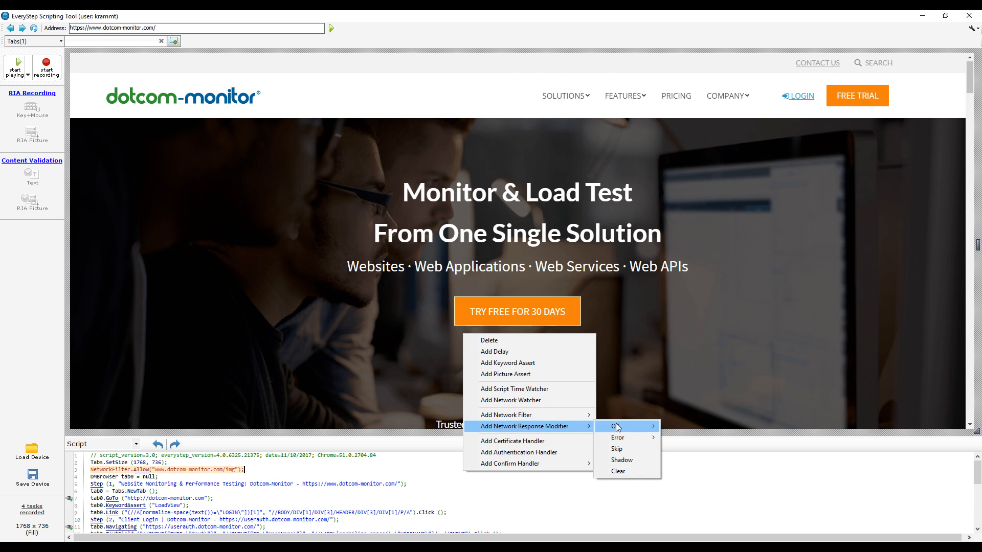
mouse_move(616, 426)
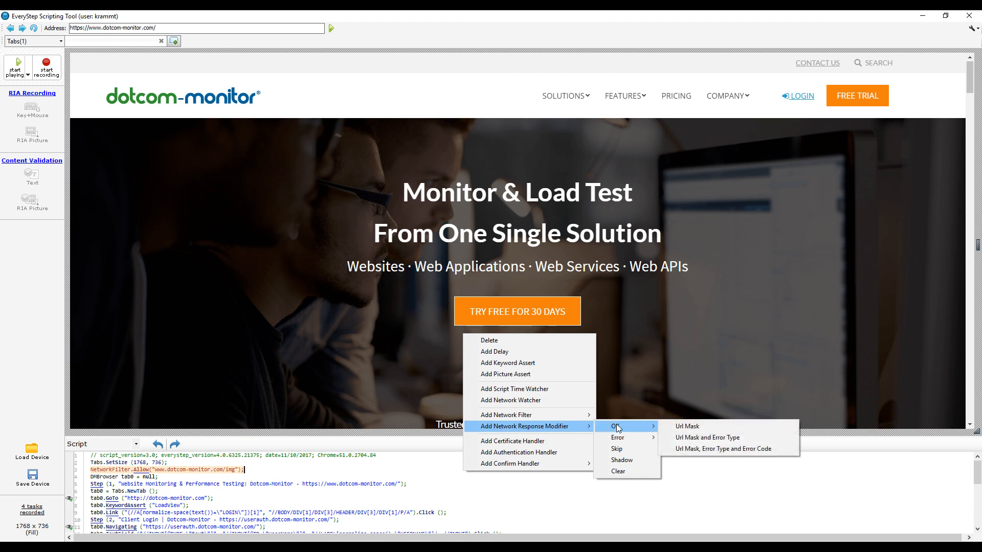
left_click(694, 449)
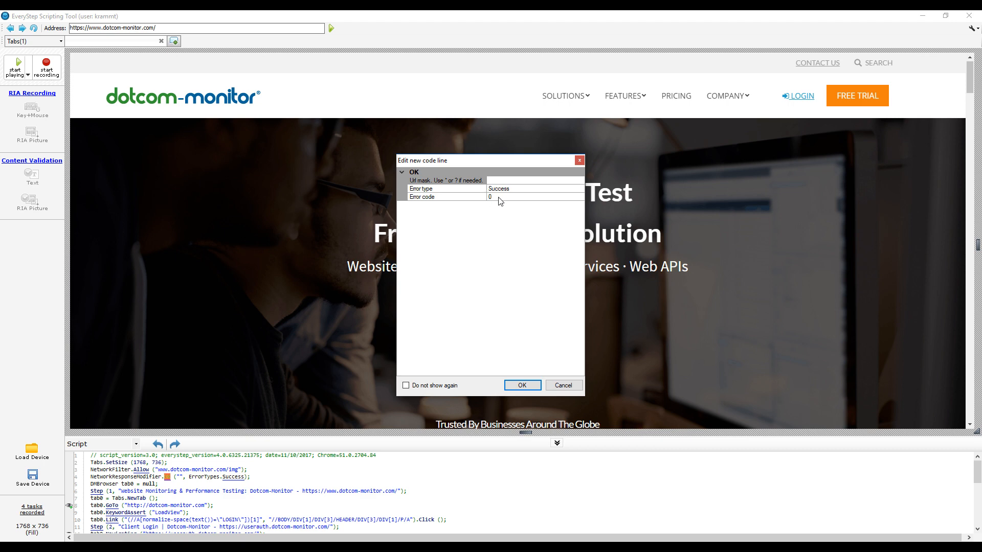
left_click(502, 197)
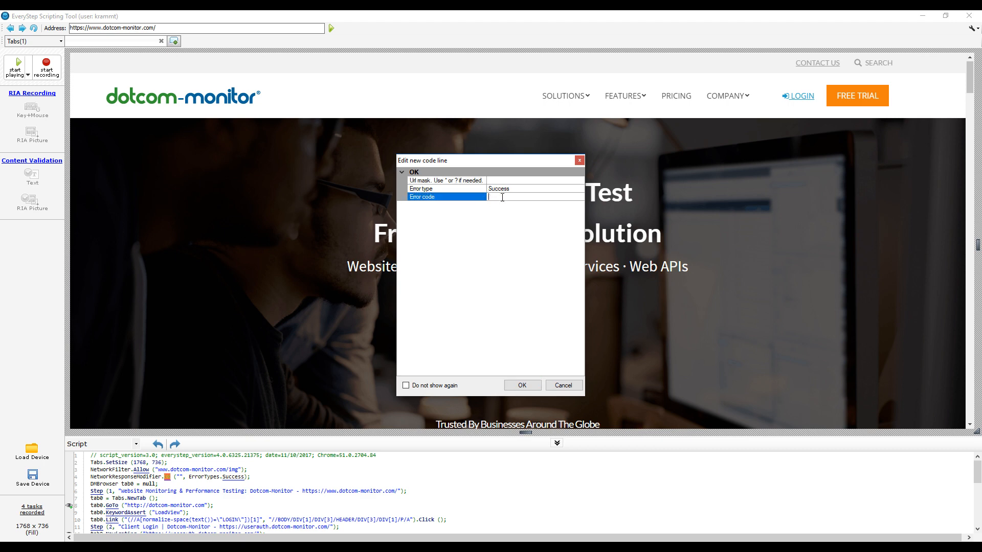
type("501")
left_click(504, 180)
type("www.dotcom-monitor.com/img")
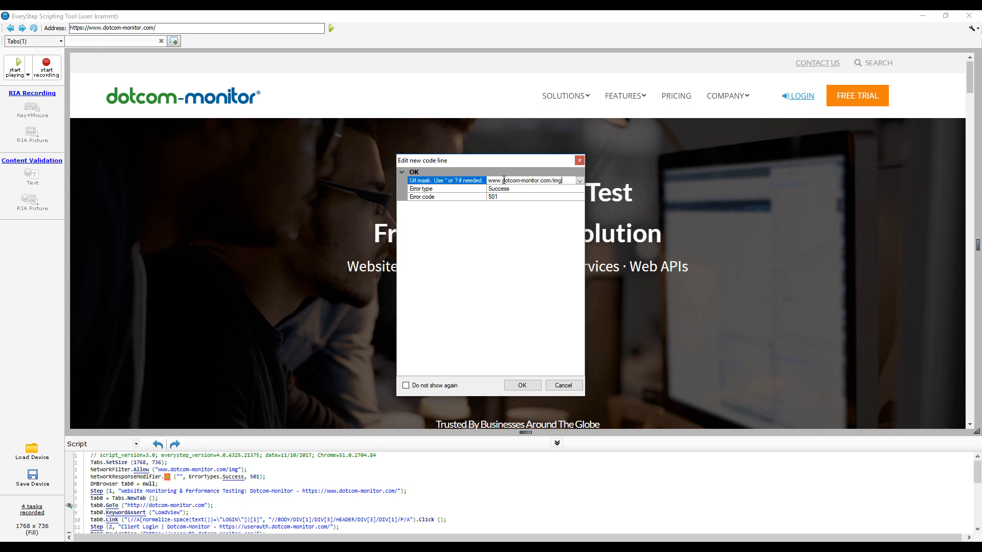
left_click(524, 386)
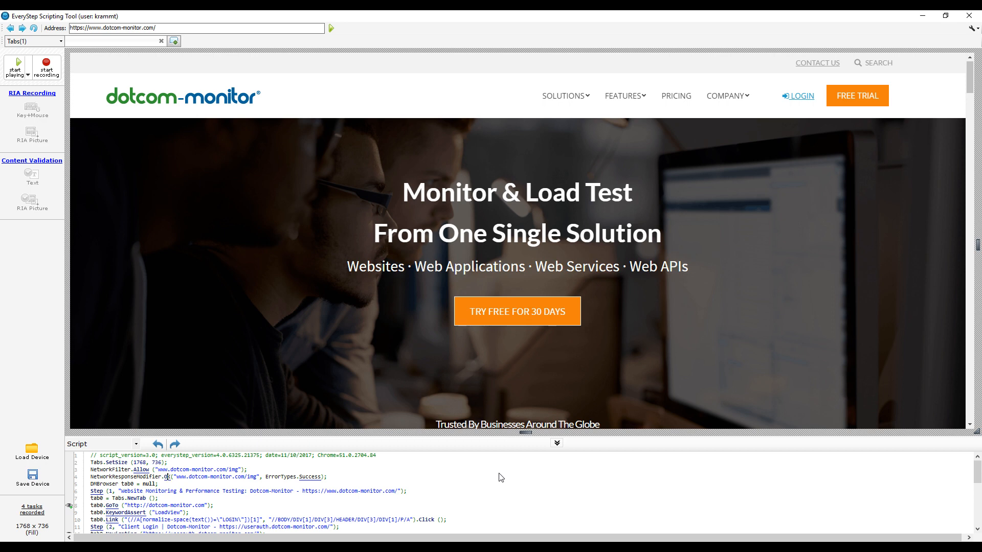
Insert a 10-second delay right after the LoadView keyword assert
scroll(501, 477, "down", 1)
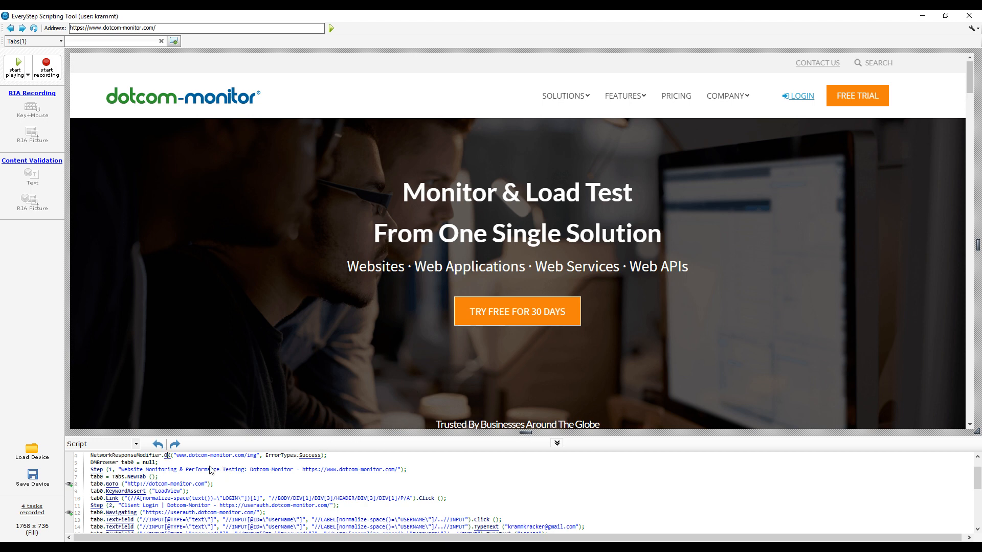
right_click(196, 492)
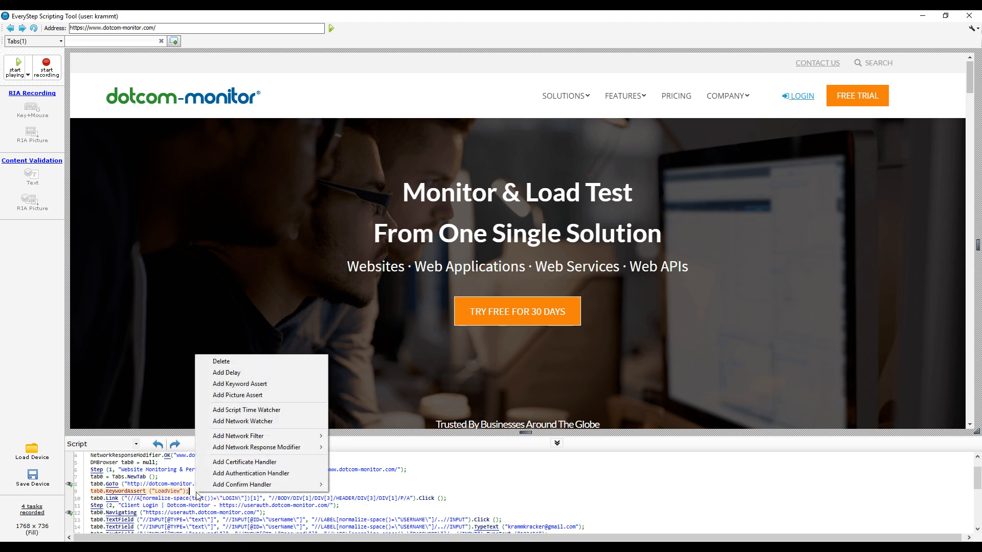
left_click(232, 372)
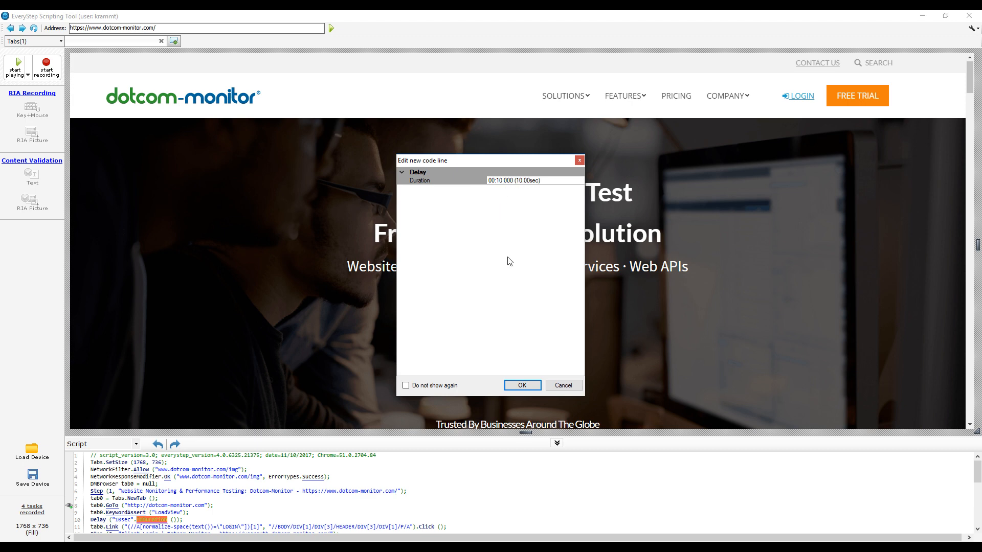
left_click(518, 386)
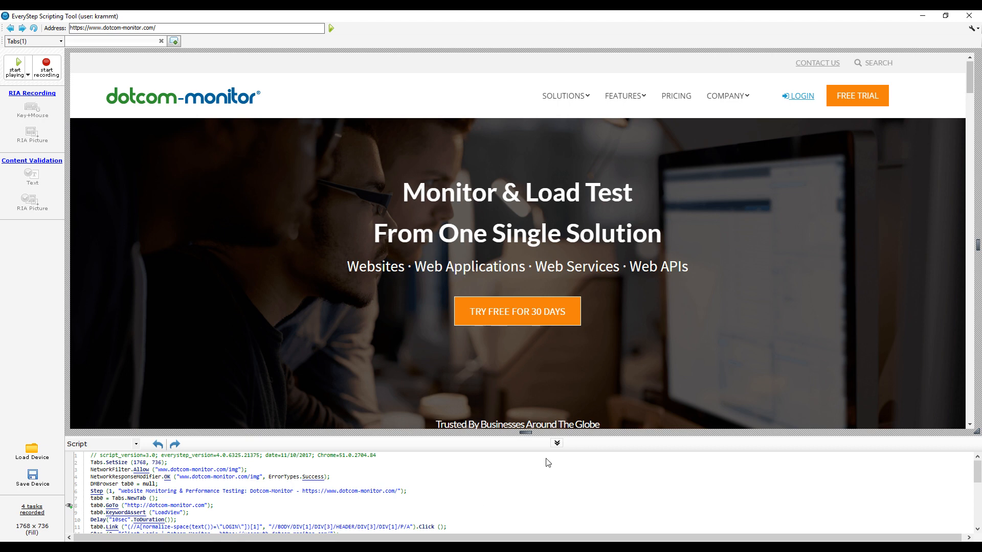
Drag the splitter upward so the script editor shows the whole four-step script
left_click_drag(507, 438, 556, 325)
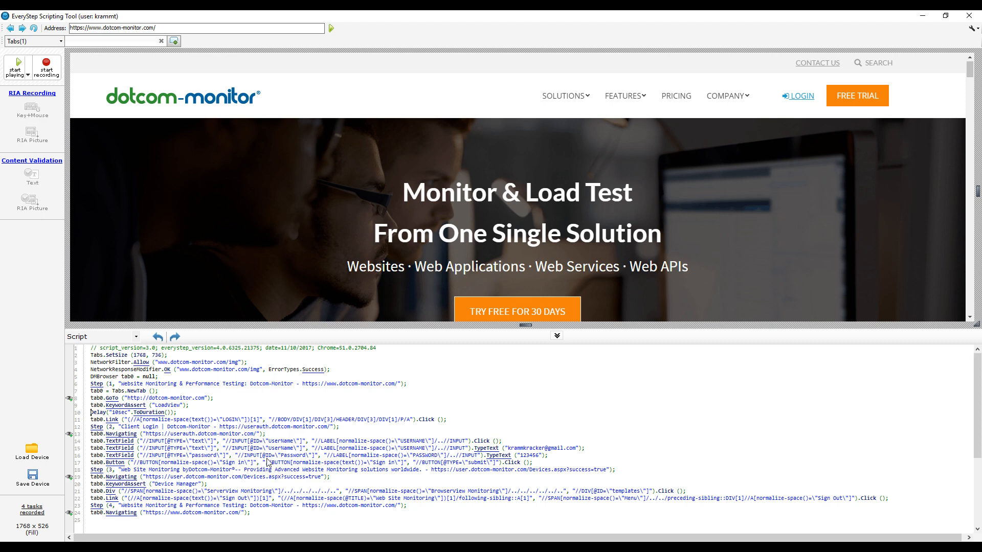
Start ScriptTimeWatcher_1 at step 3 as an Alert watcher with a 10-second threshold
right_click(134, 469)
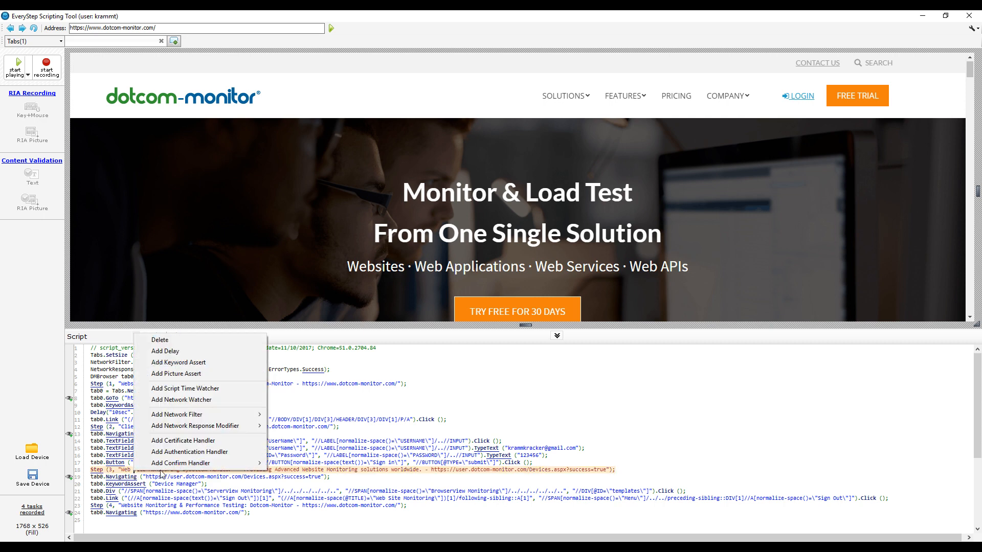
left_click(177, 393)
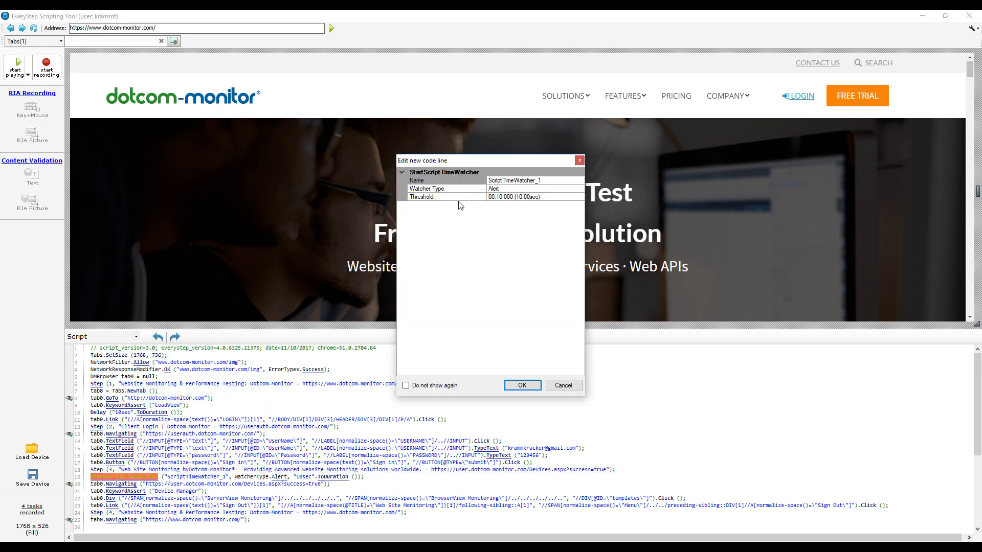
left_click(500, 191)
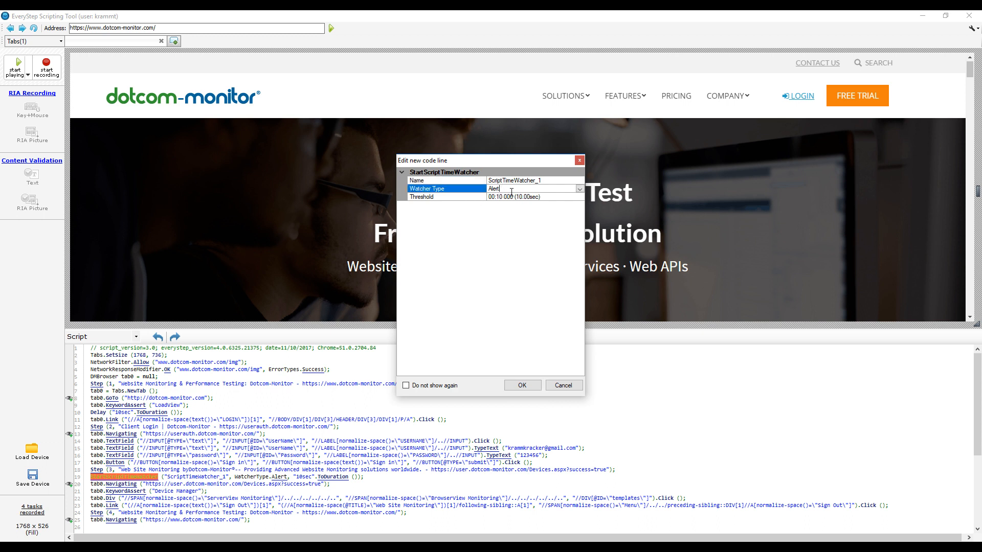
left_click(580, 189)
left_click(581, 191)
left_click(503, 198)
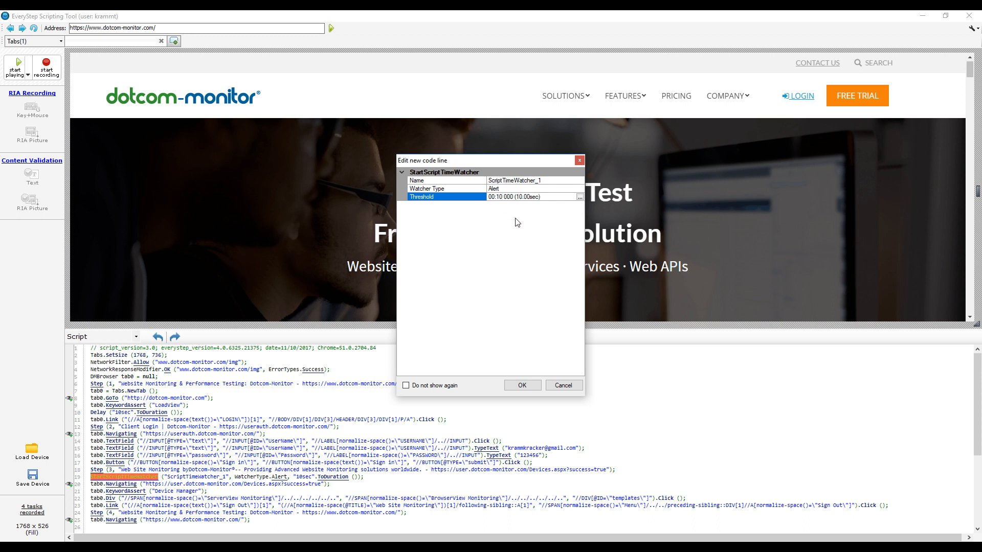
left_click(522, 385)
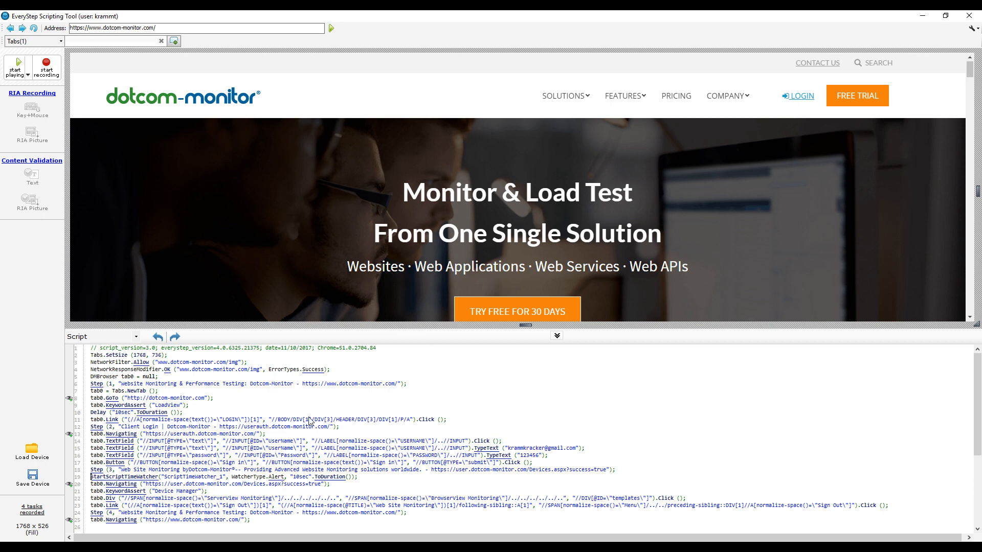
scroll(311, 421, "down", 2)
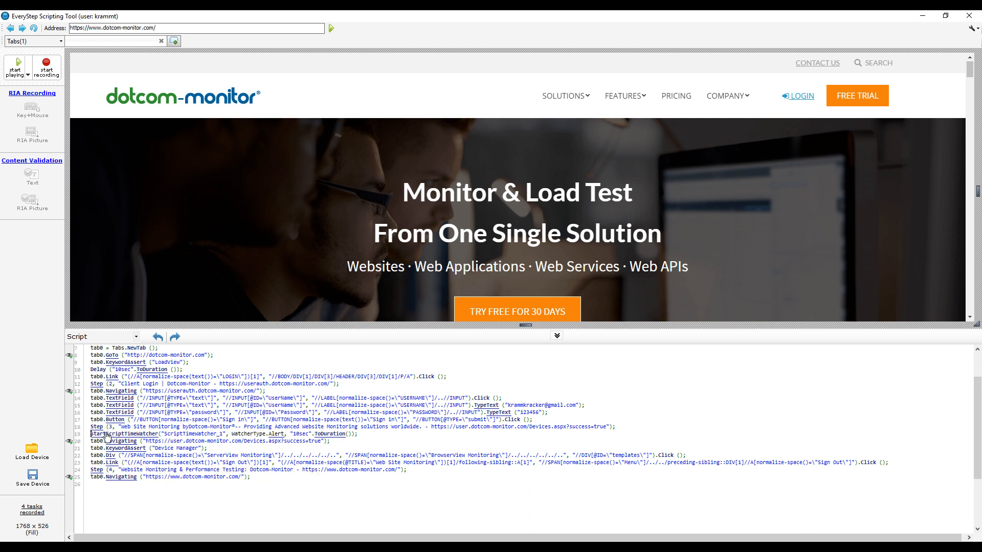
Insert StopTimeWatcher for ScriptTimeWatcher_1 after the sign-out step and review the new line
right_click(139, 464)
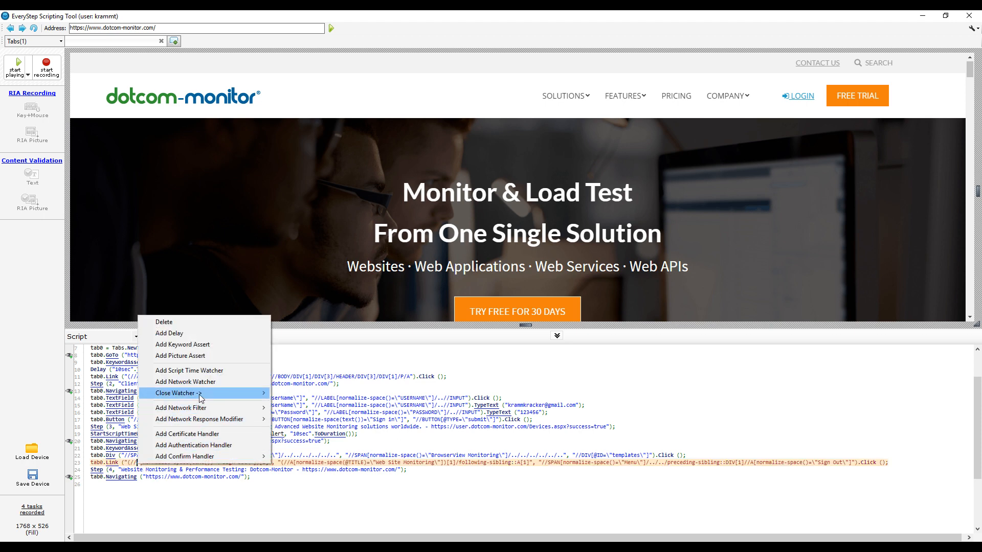
mouse_move(201, 398)
left_click(326, 398)
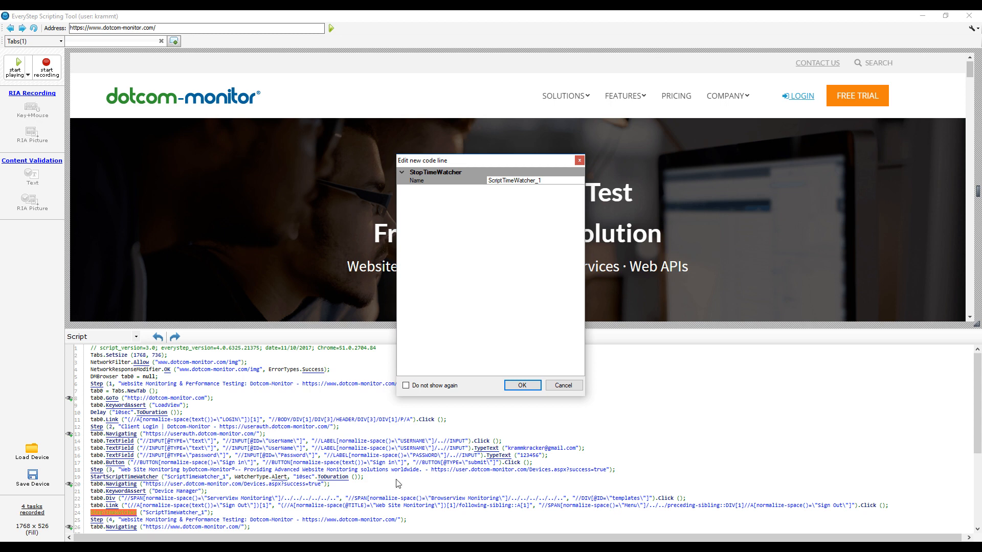
left_click(521, 386)
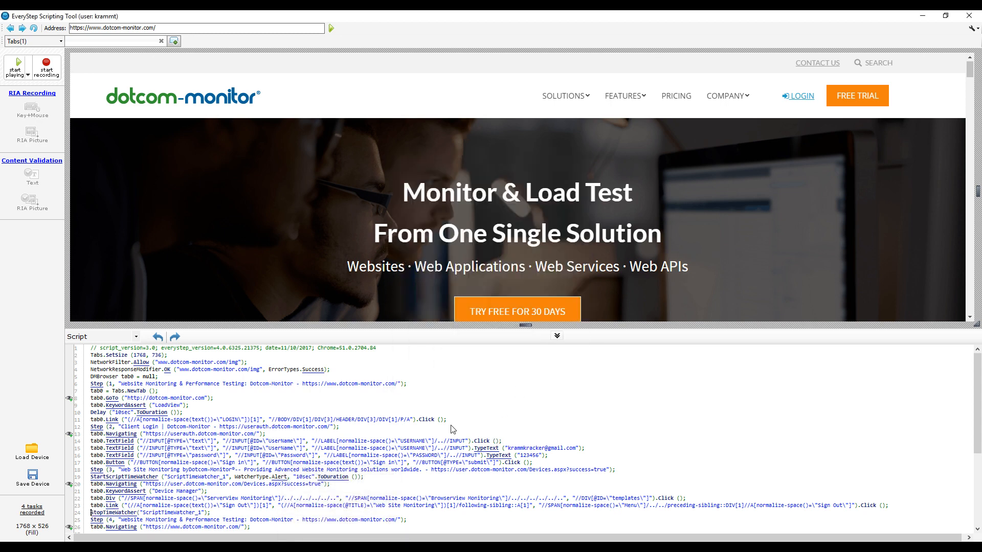
scroll(143, 413, "down", 4)
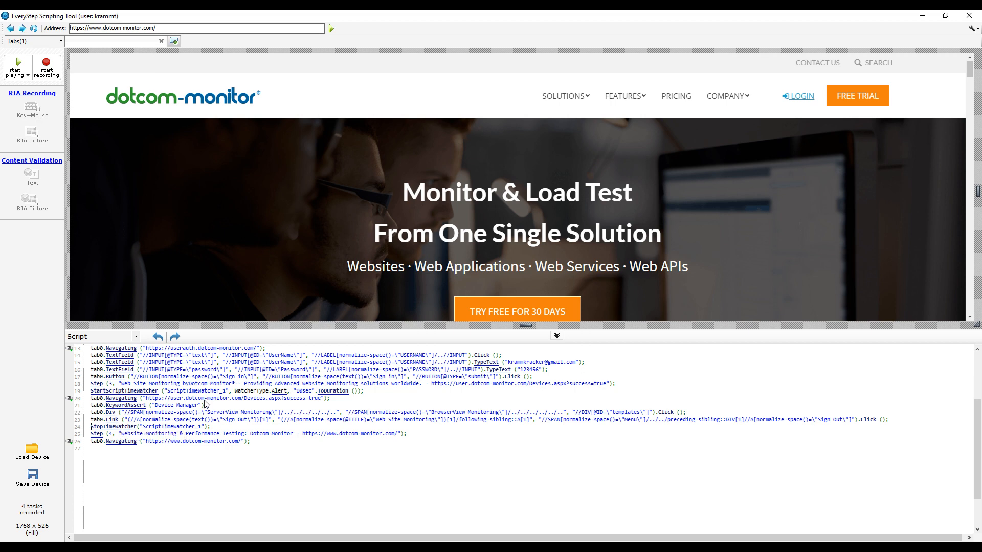
scroll(246, 439, "up", 1)
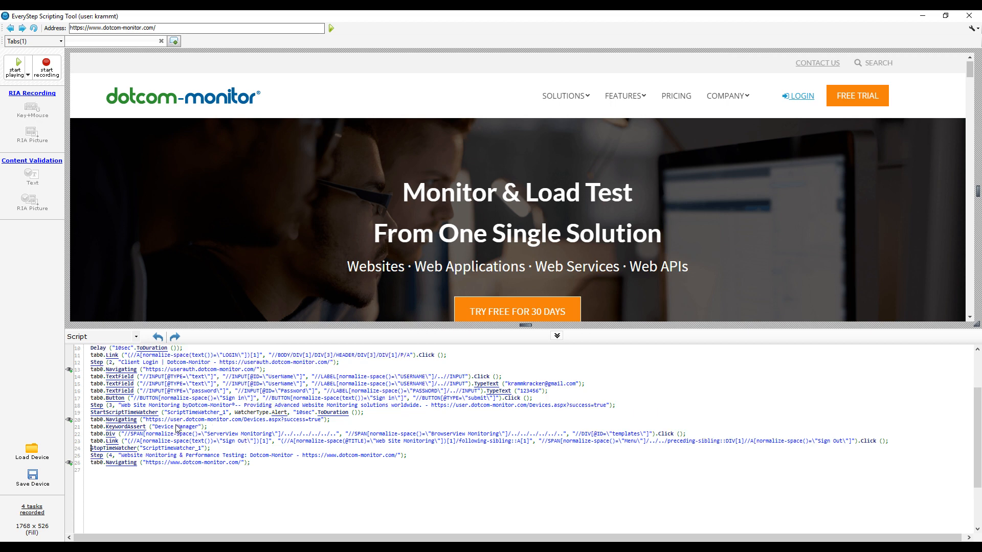
scroll(179, 430, "up", 3)
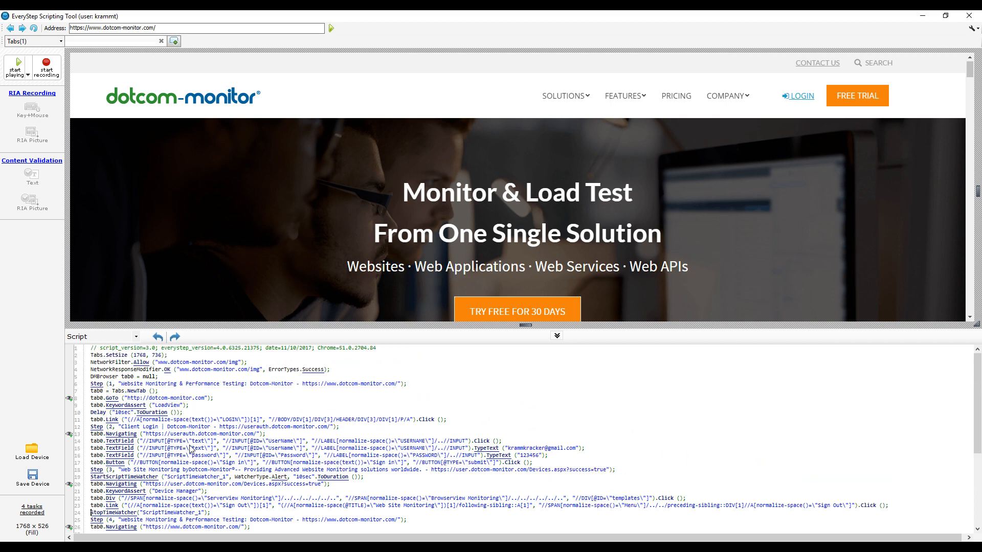
right_click(287, 397)
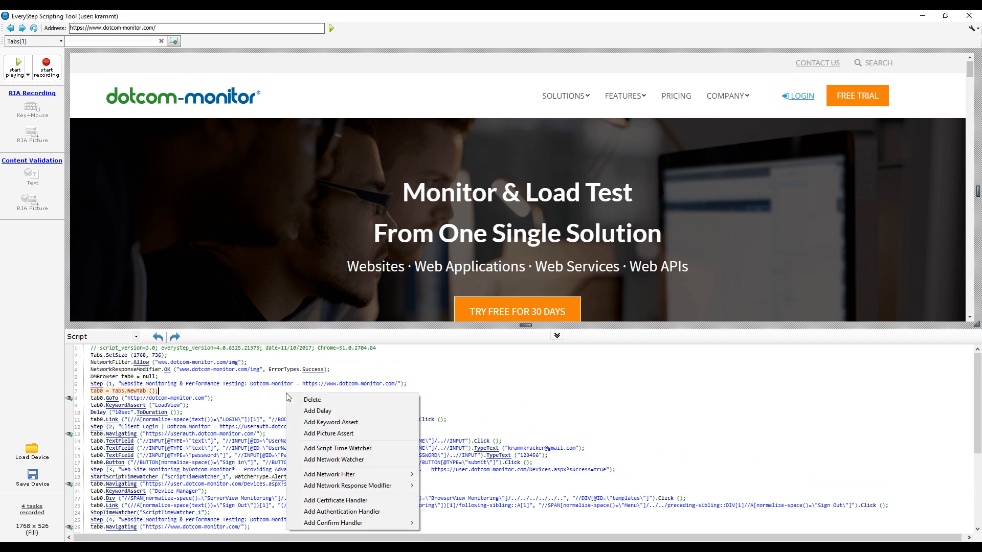
left_click(360, 460)
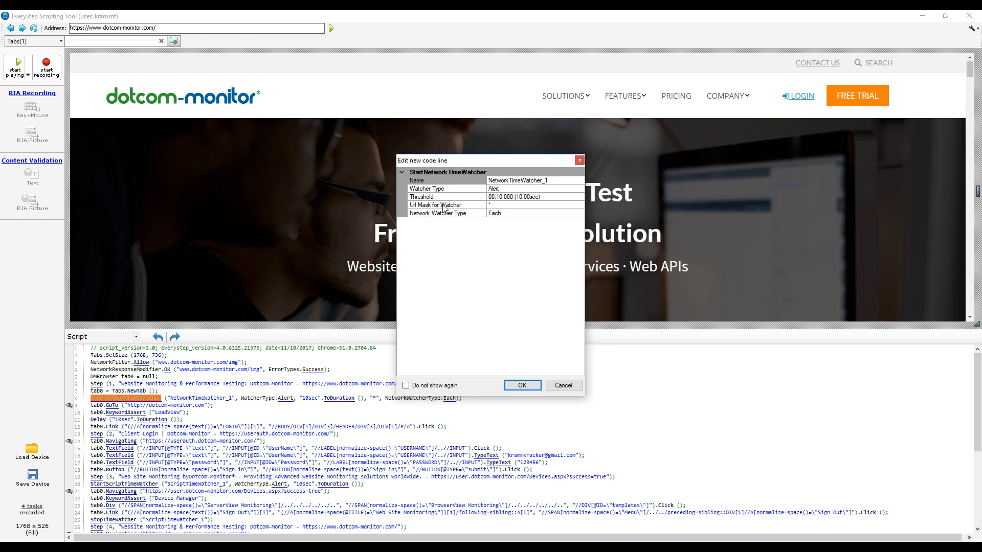
left_click(563, 386)
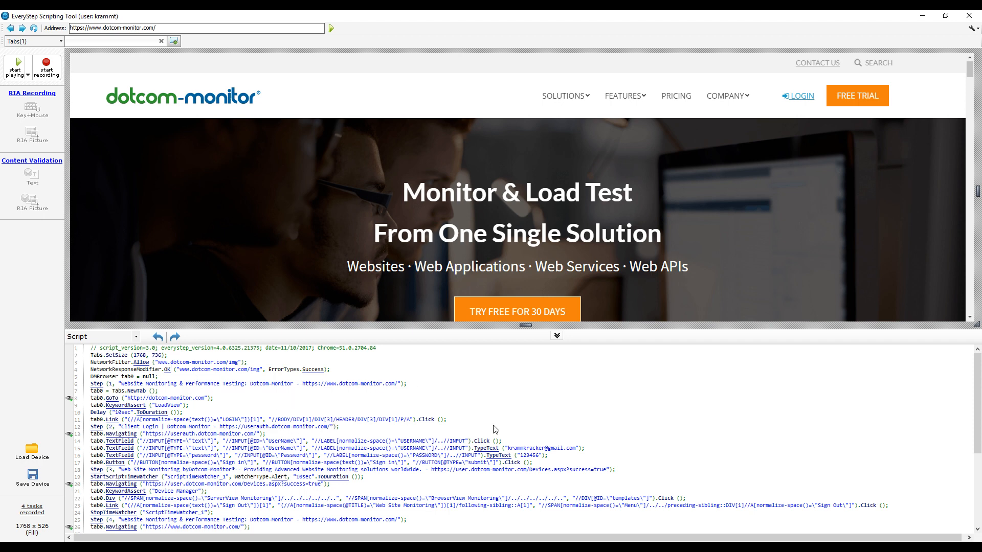
Convert the username TypeText value on line 15 into the context parameter Username_0
left_click(485, 453)
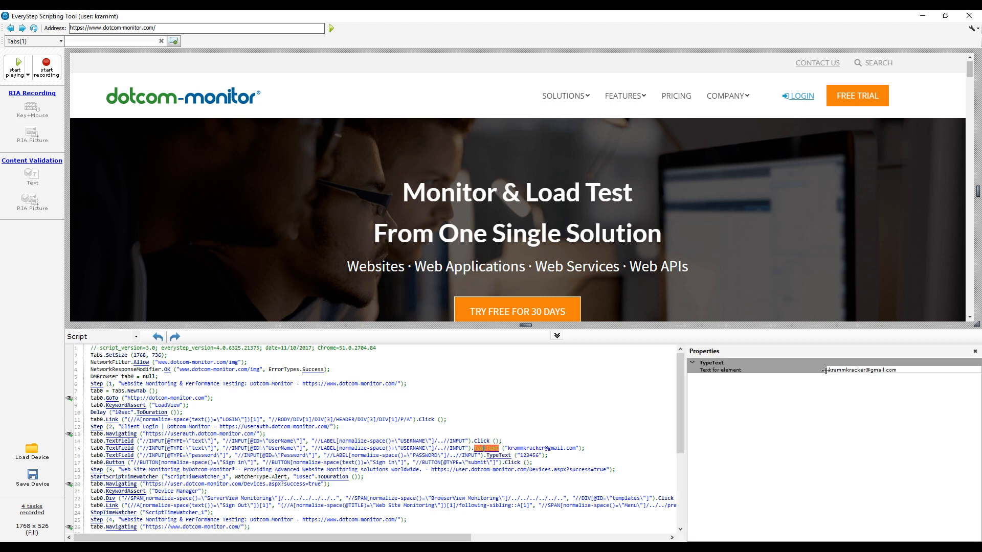
left_click(908, 372)
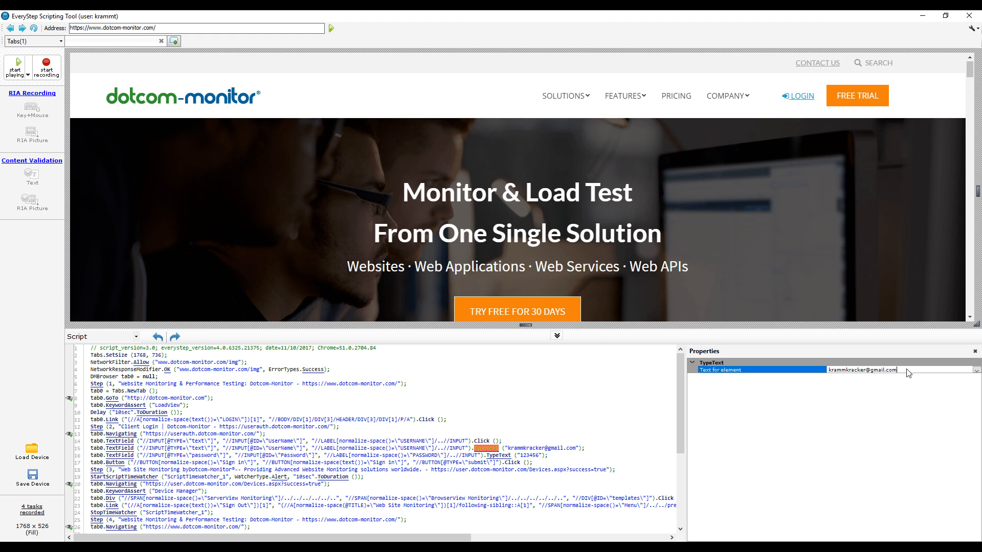
left_click(976, 370)
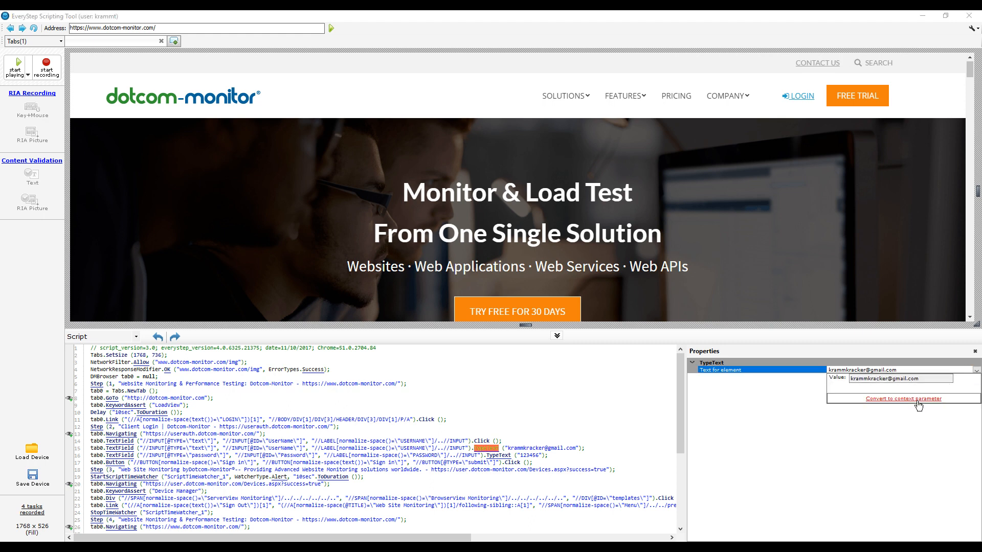
left_click(919, 399)
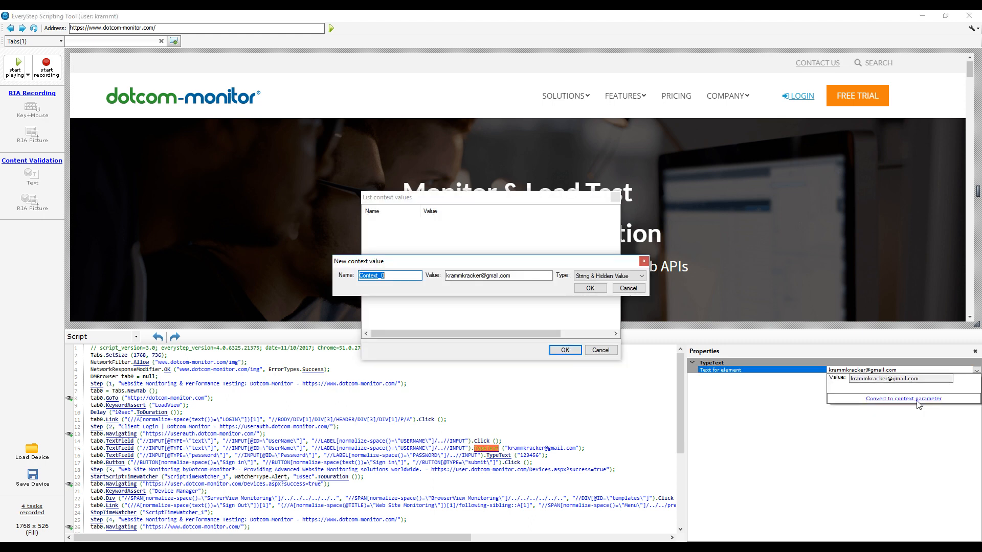
left_click(374, 277)
key("shift+Home")
key("Delete")
type("Username")
left_click(621, 283)
left_click(608, 285)
left_click(590, 288)
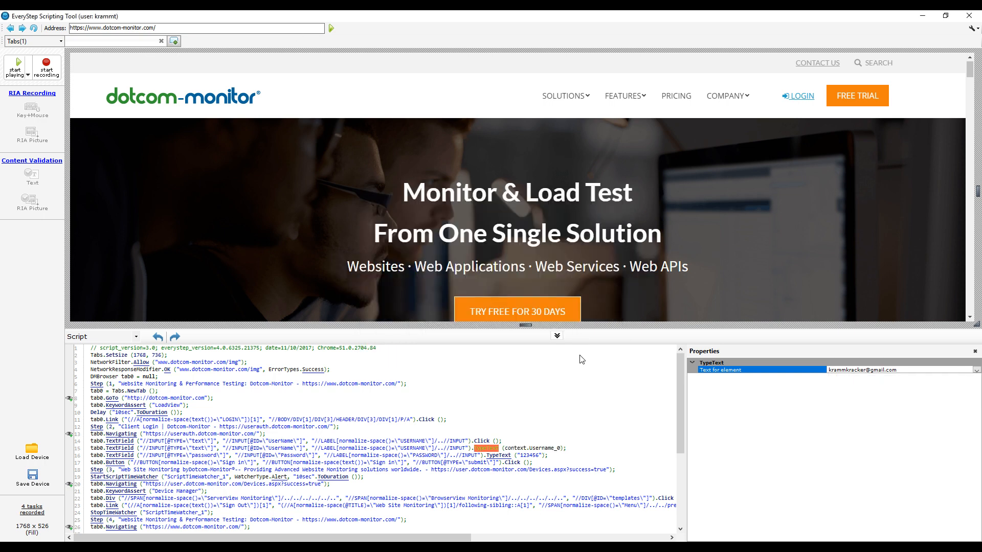
Convert the password TypeText value on line 16 into hidden-string context parameter Password_1
left_click(495, 455)
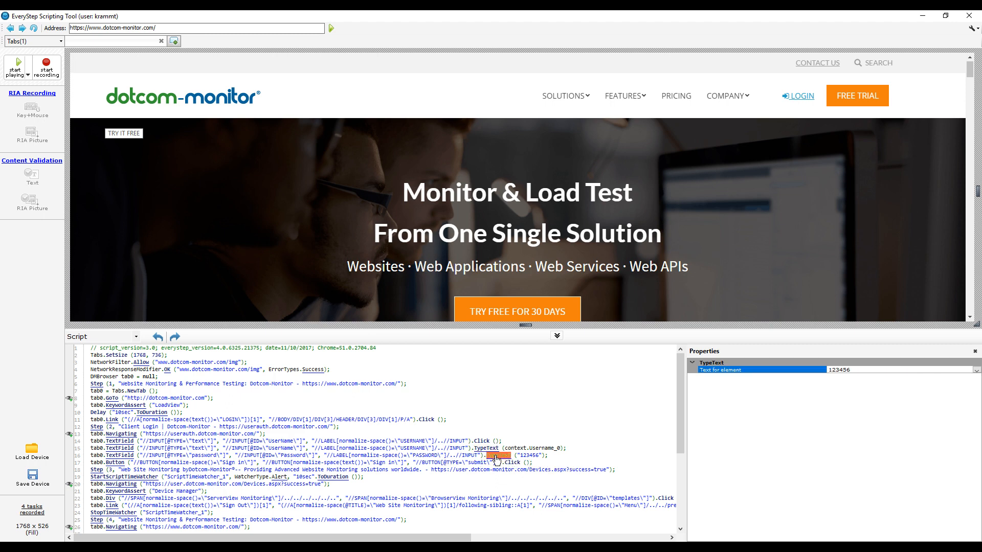
left_click(976, 371)
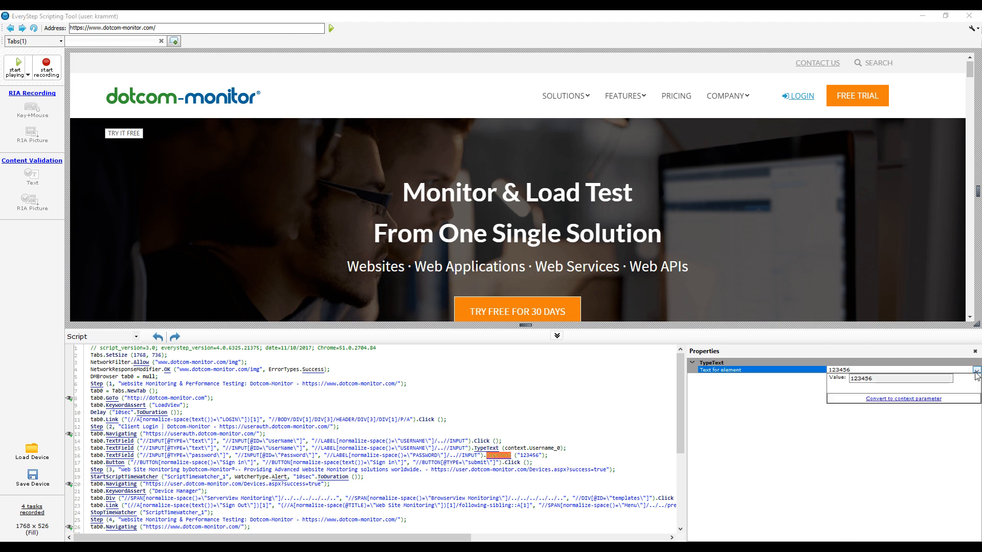
left_click(910, 403)
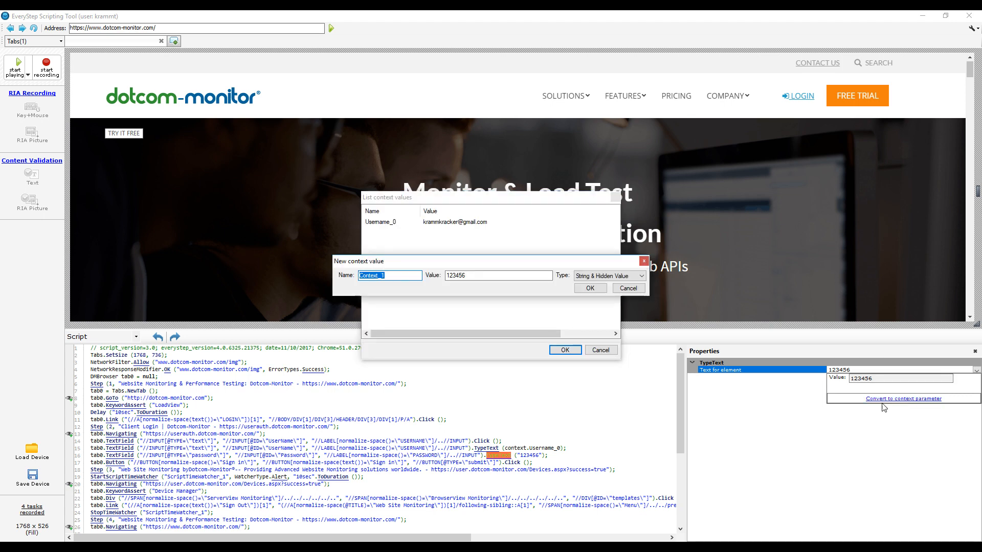
left_click(380, 277)
key("BackSpace")
key("BackSpace")
key("BackSpace")
key("BackSpace")
key("BackSpace")
key("BackSpace")
key("BackSpace")
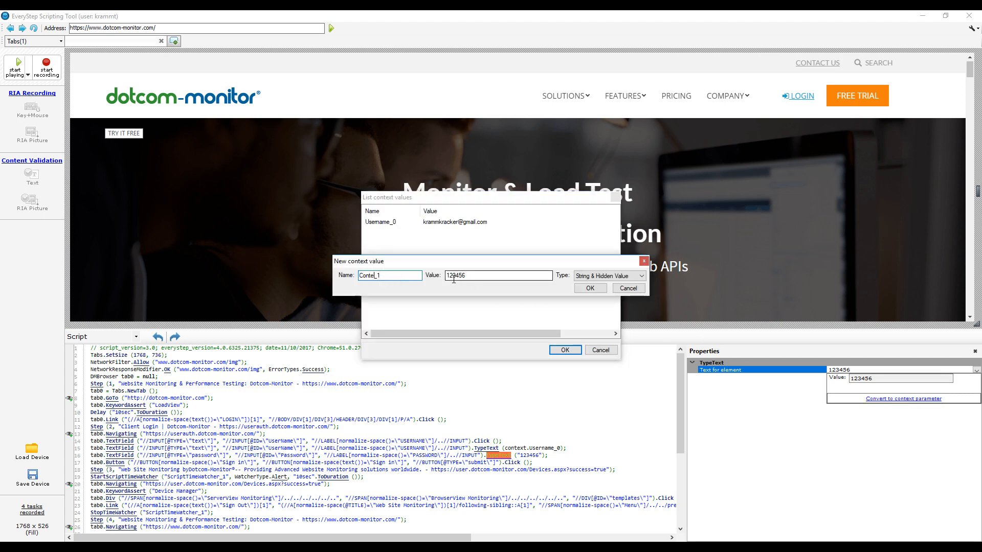
type("Password")
left_click(608, 276)
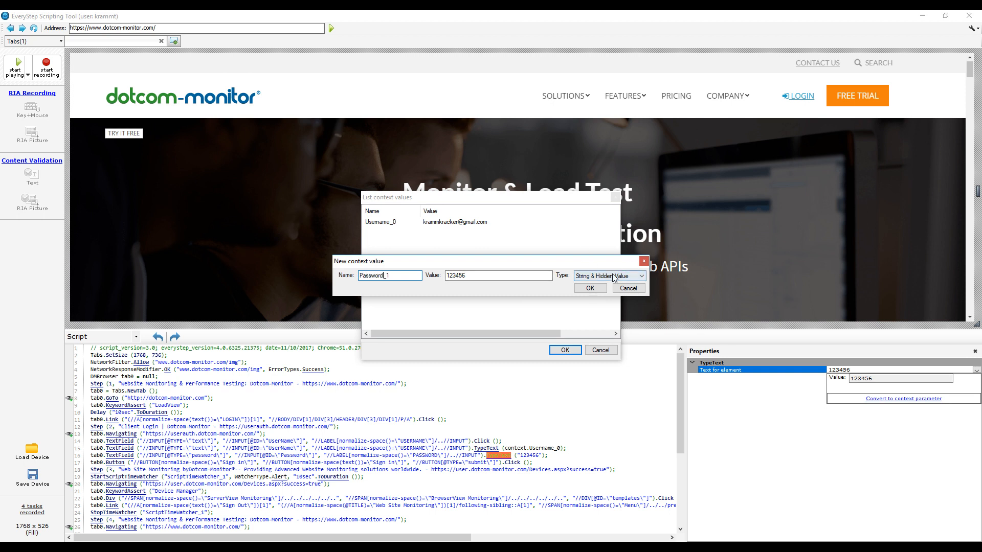
left_click(601, 290)
left_click(592, 288)
left_click(589, 420)
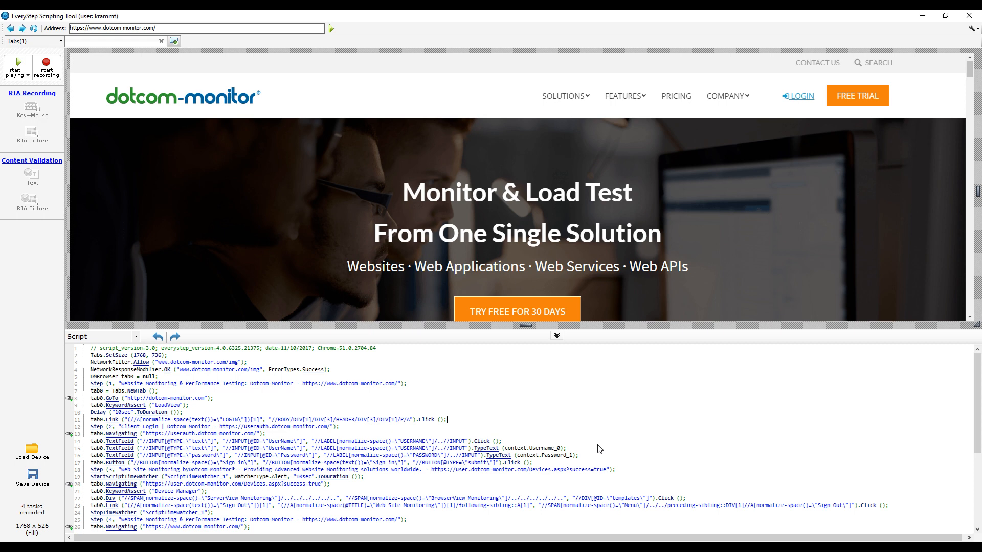
Play back the edited script, then bring up default (1).csv in Excel
scroll(593, 440, "down", 6)
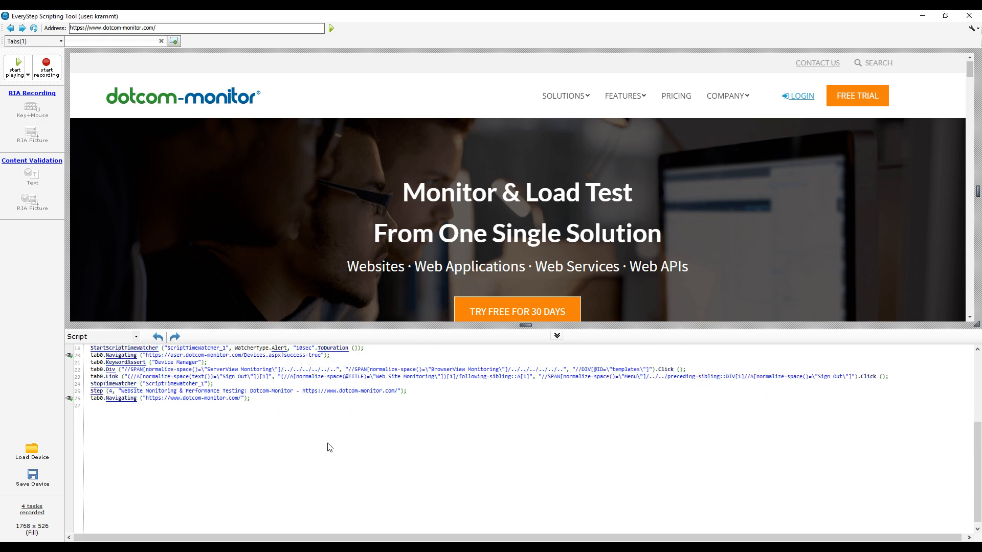
left_click(17, 65)
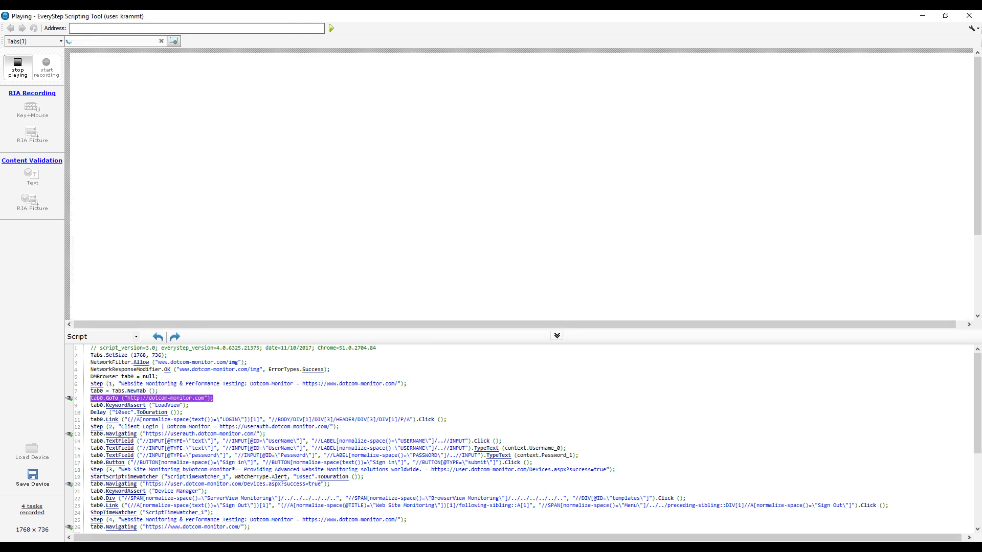
mouse_move(364, 550)
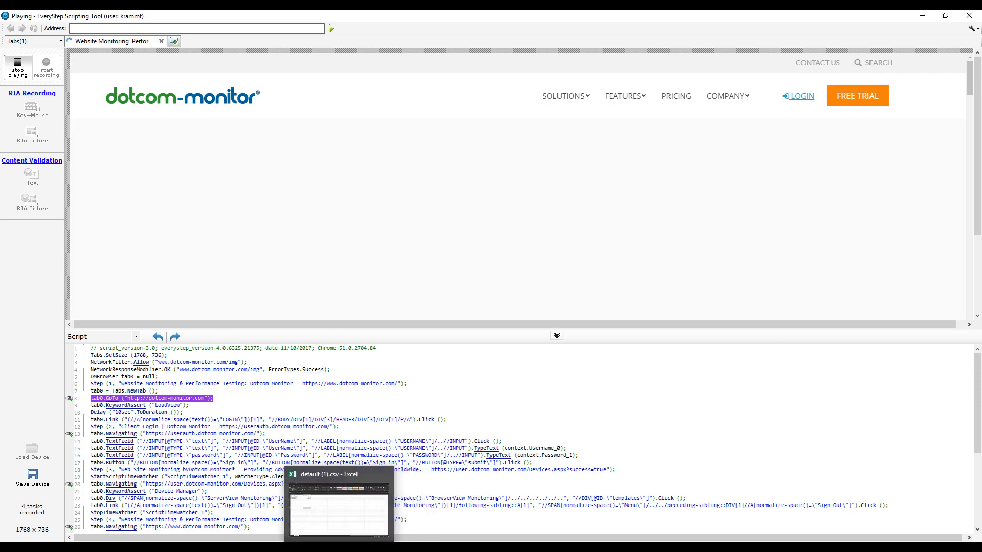
left_click(349, 528)
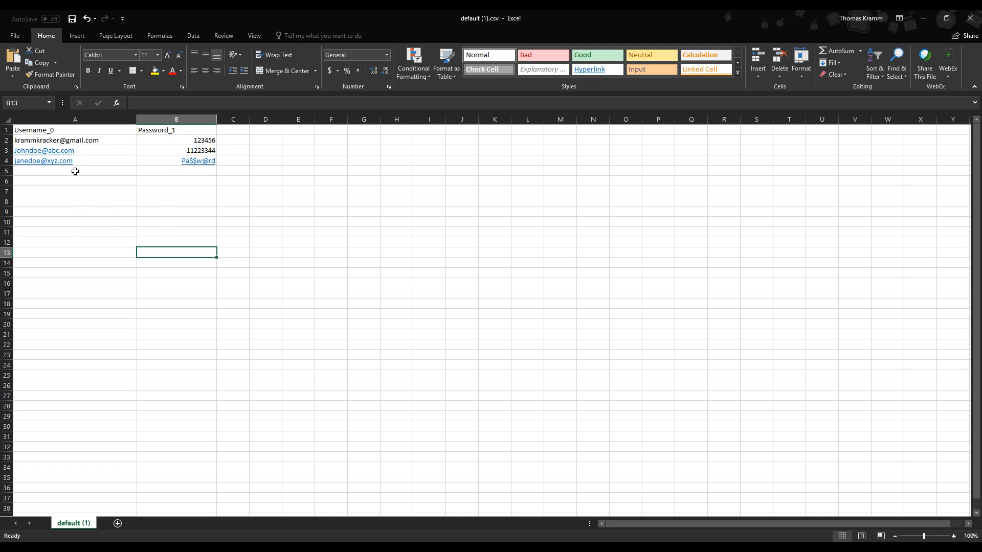
left_click(64, 133)
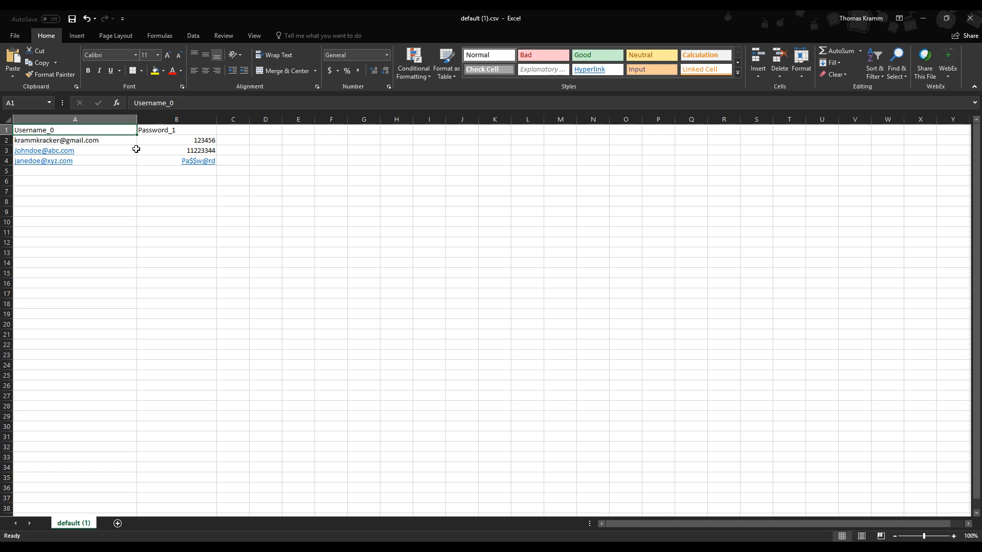
left_click(51, 141)
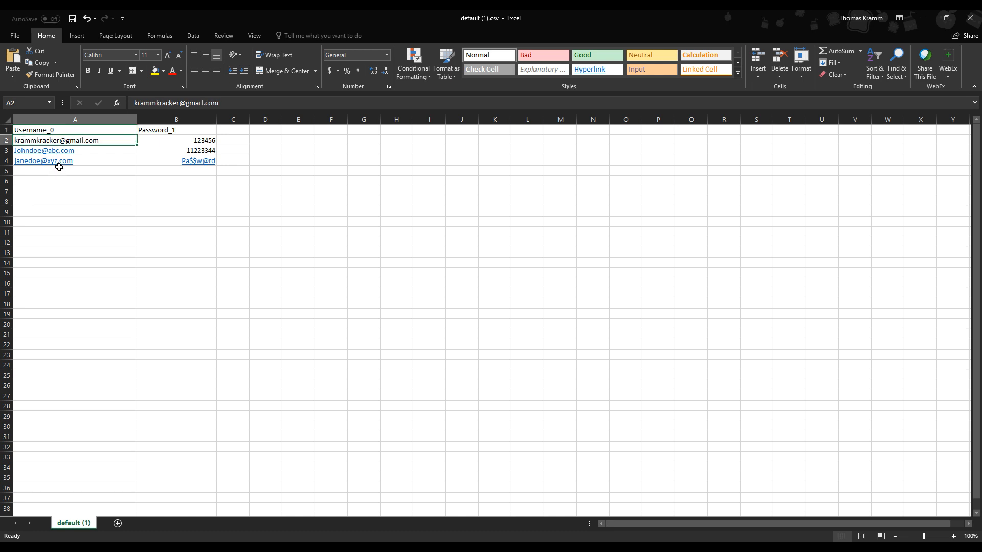
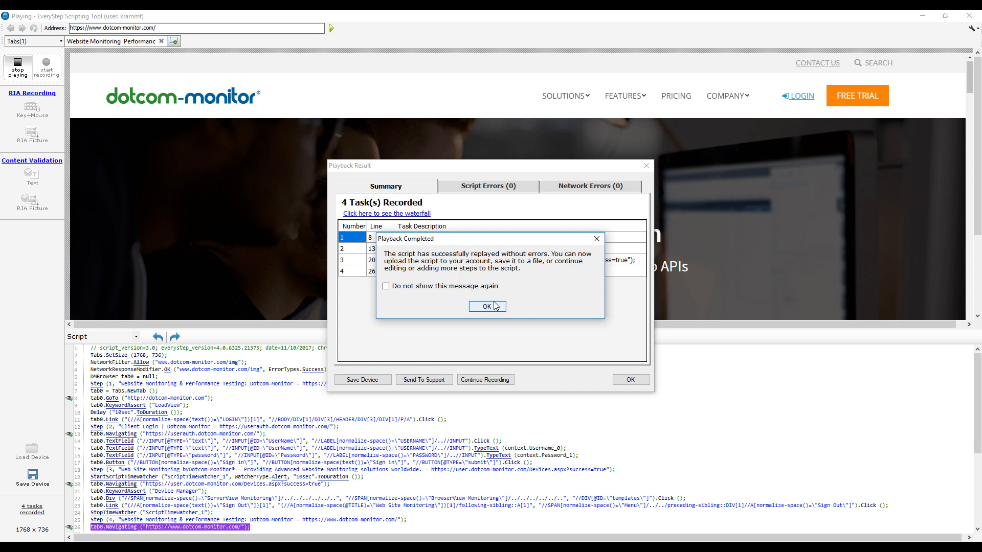
Dismiss the playback message and sign in to the Dotcom-Monitor account to save the script as a device
left_click(495, 306)
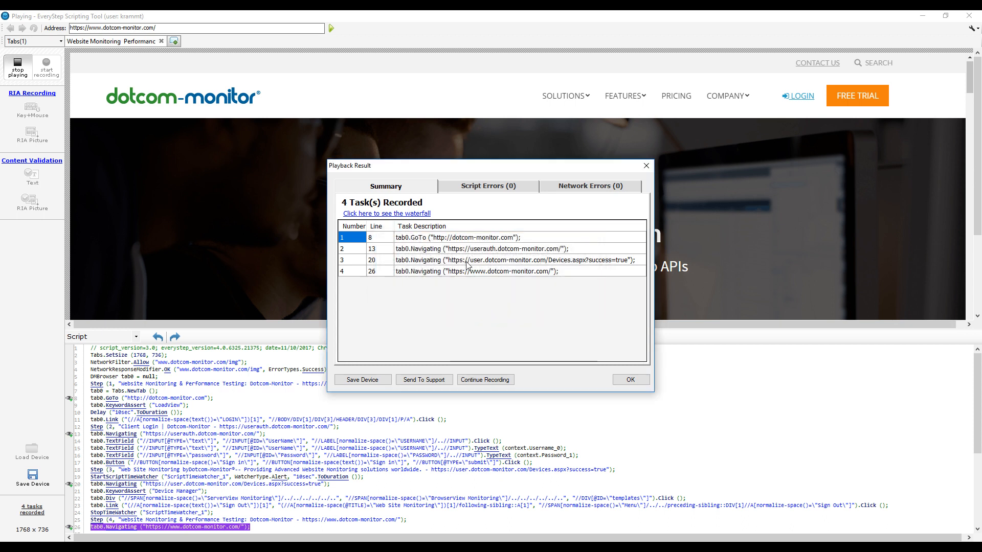
left_click(360, 381)
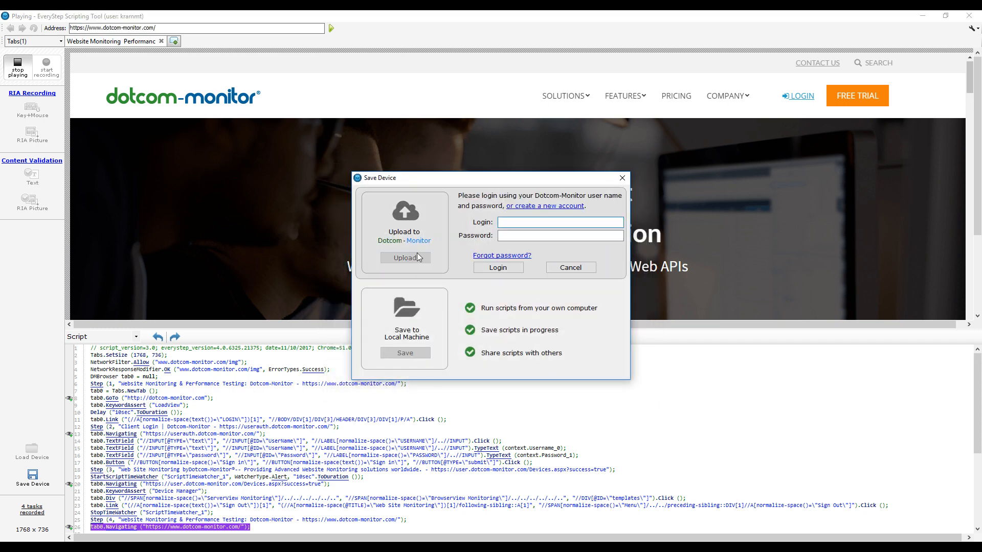
key("Tab")
type("***")
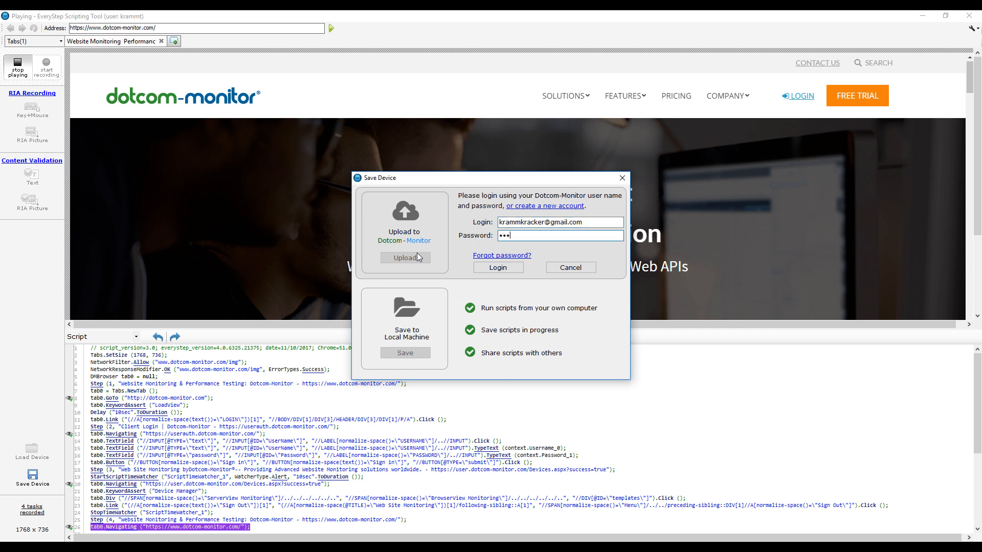
type("*****")
key("Return")
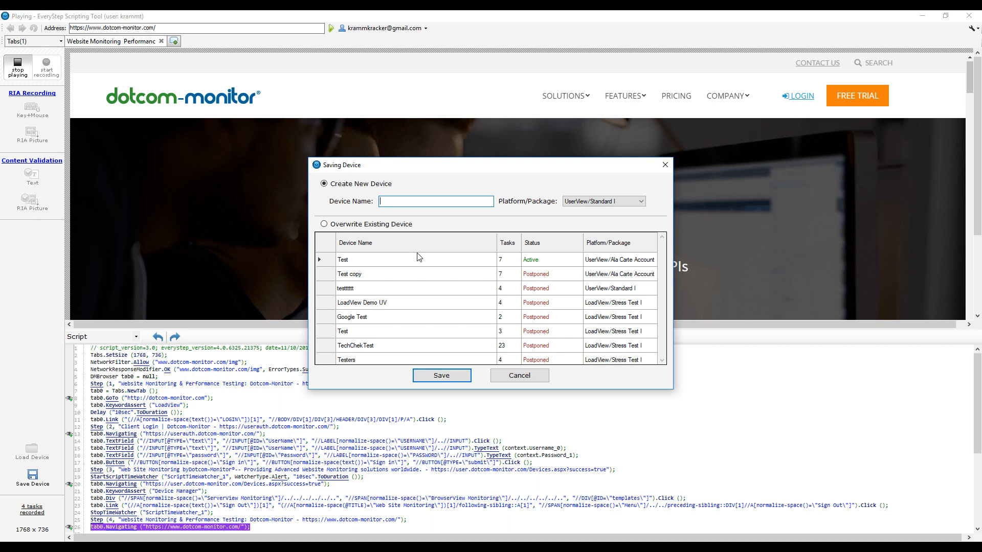
Save the script as a new device named 'Demo' on the LoadView/Stress Test I platform
type("Demo")
left_click(583, 201)
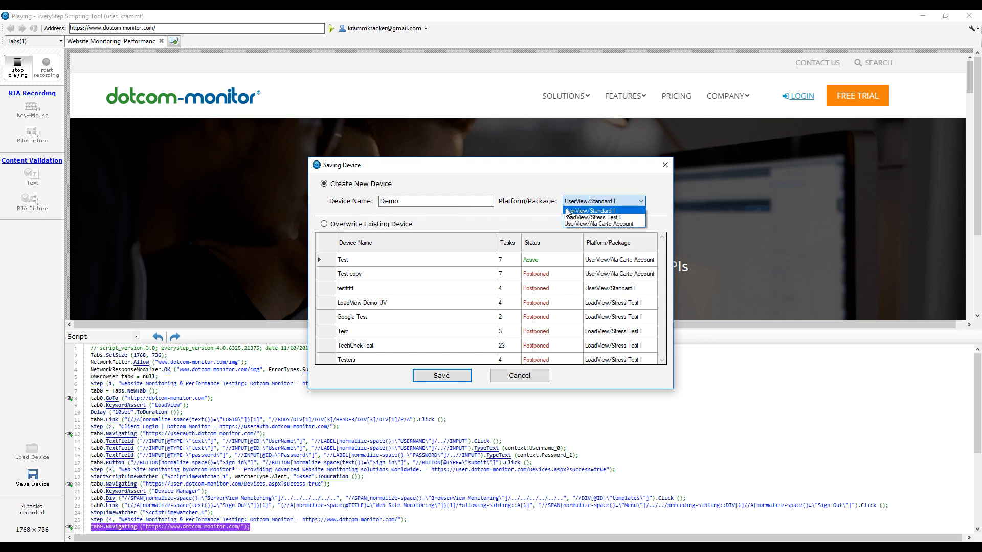
left_click(581, 218)
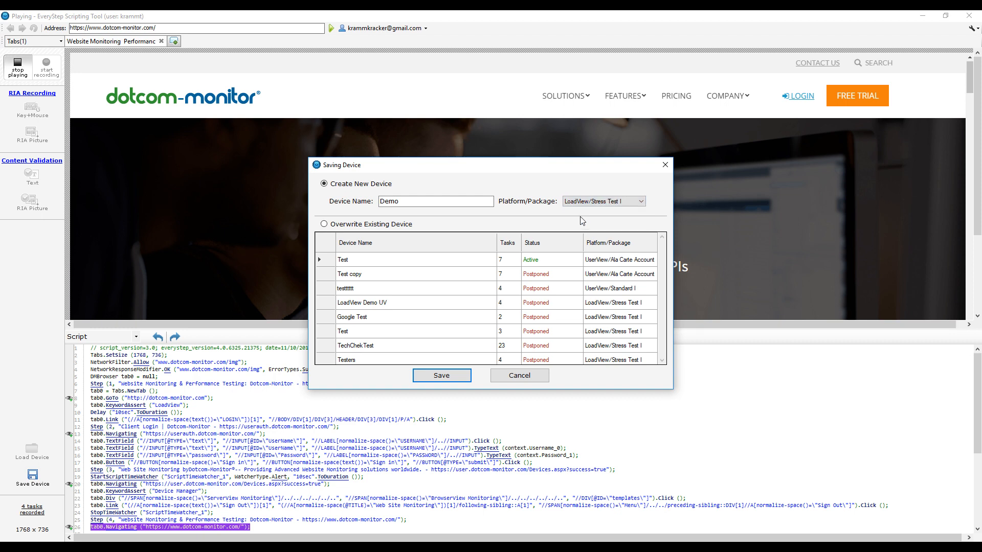
left_click(441, 376)
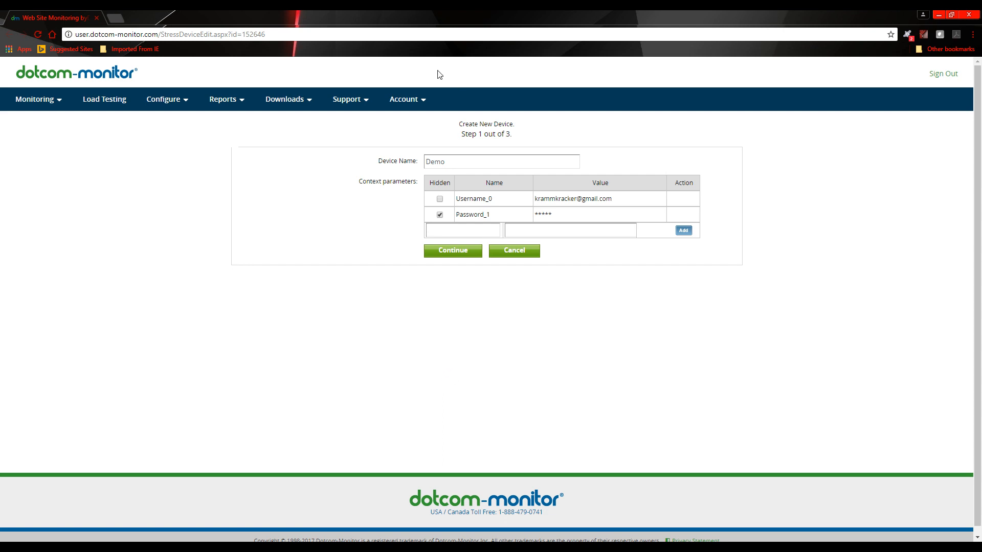
Continue to the task setup and name the task 'Demo'
left_click(463, 252)
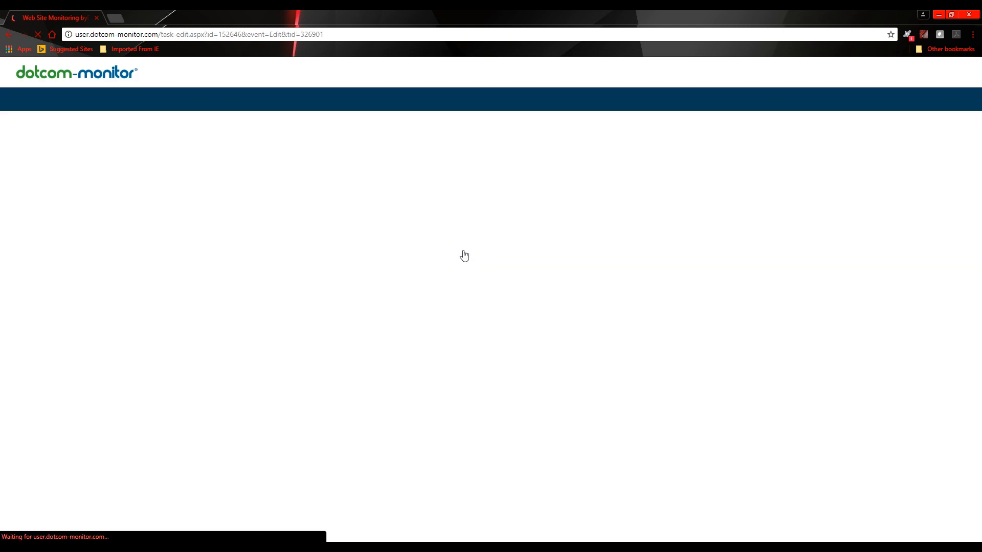
left_click(500, 183)
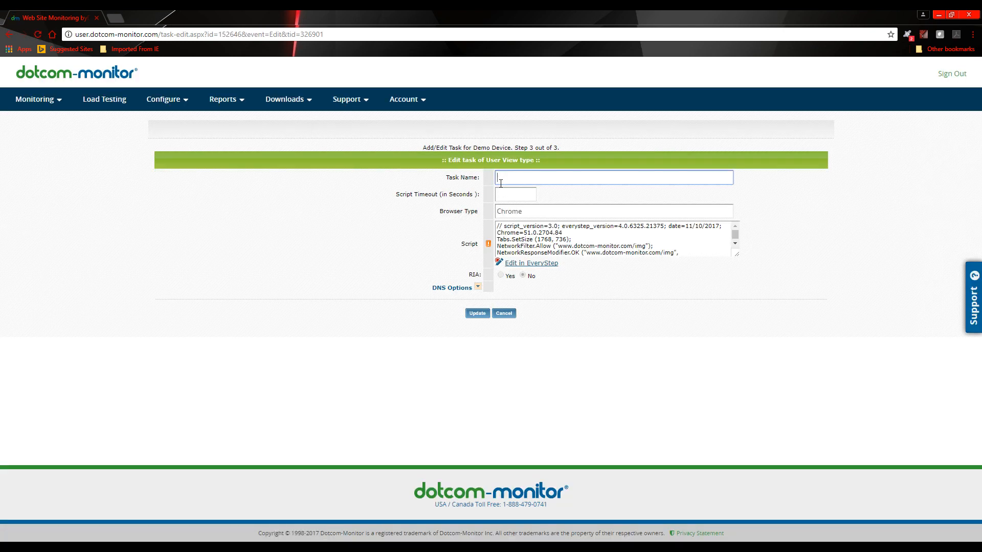
left_click(501, 183)
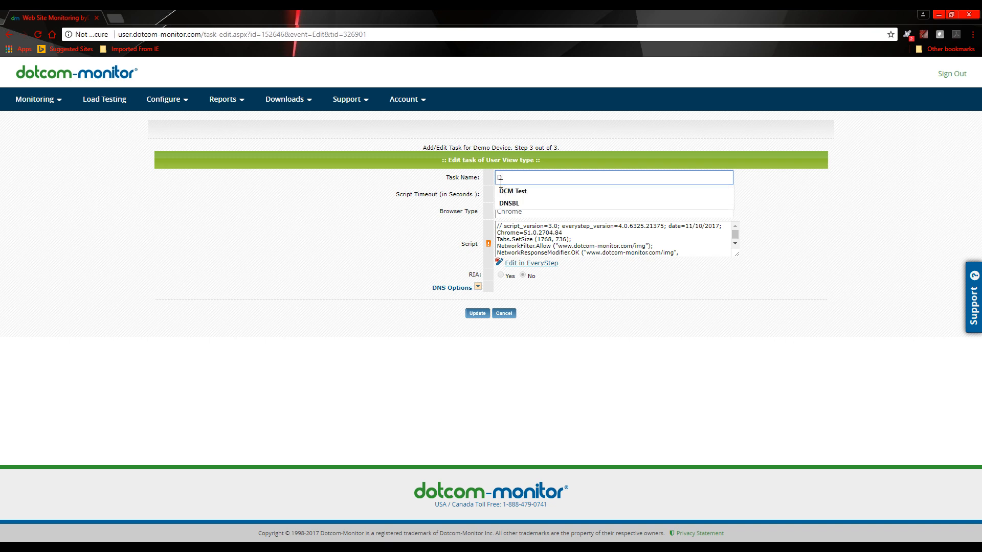
left_click(495, 207)
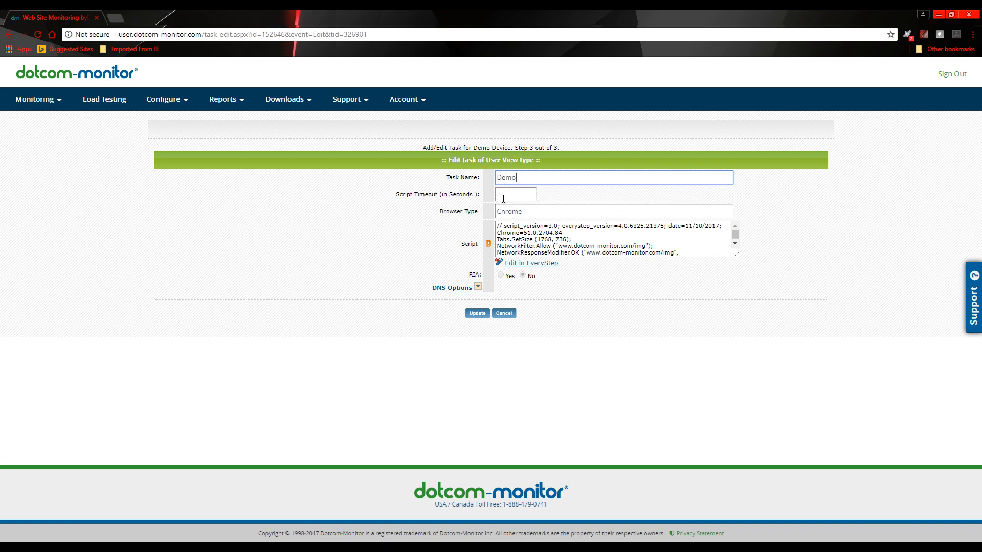
Set the script timeout to 60 seconds and update the task
left_click(503, 195)
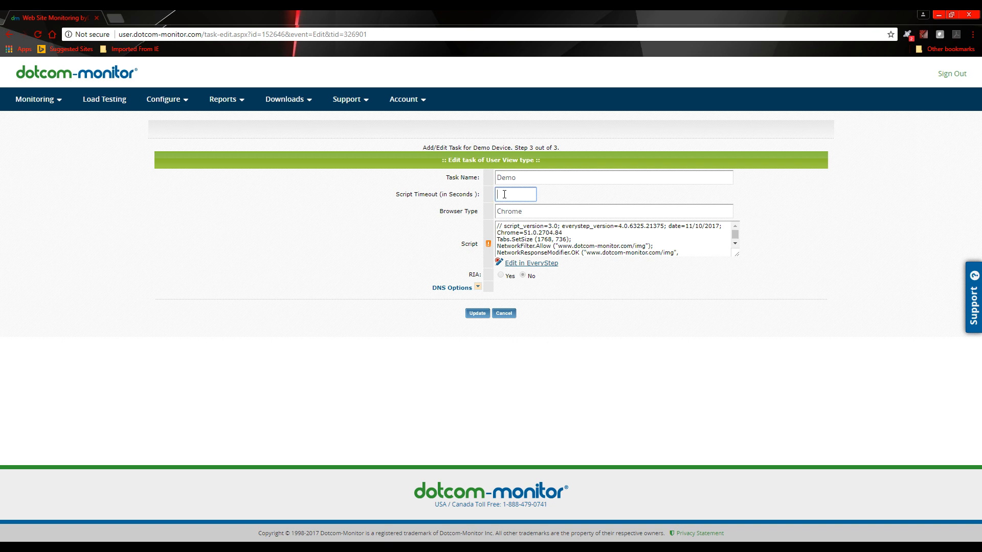
type("60")
left_click(508, 209)
left_click(477, 313)
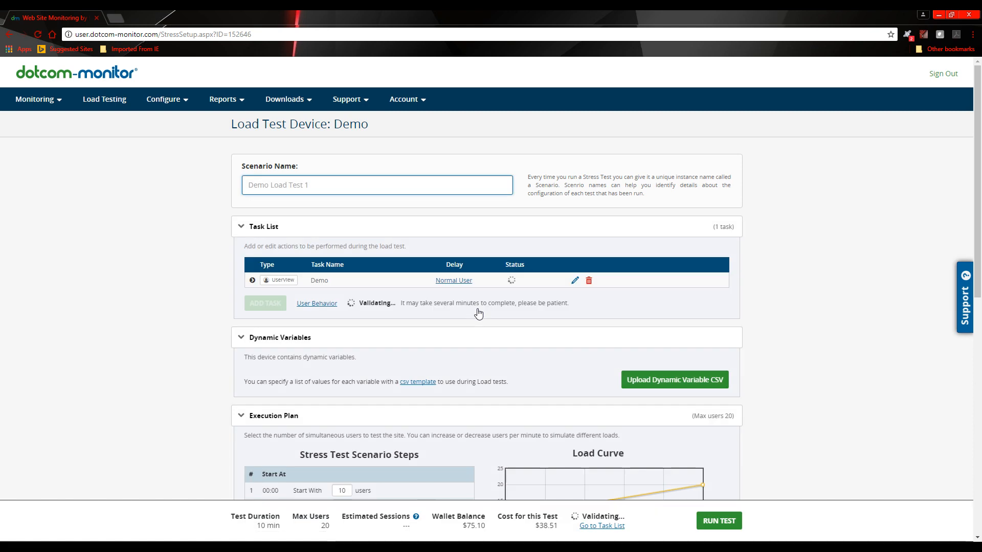
Upload default (1).csv from the Videos folder as the dynamic-variable CSV
scroll(332, 187, "down", 2)
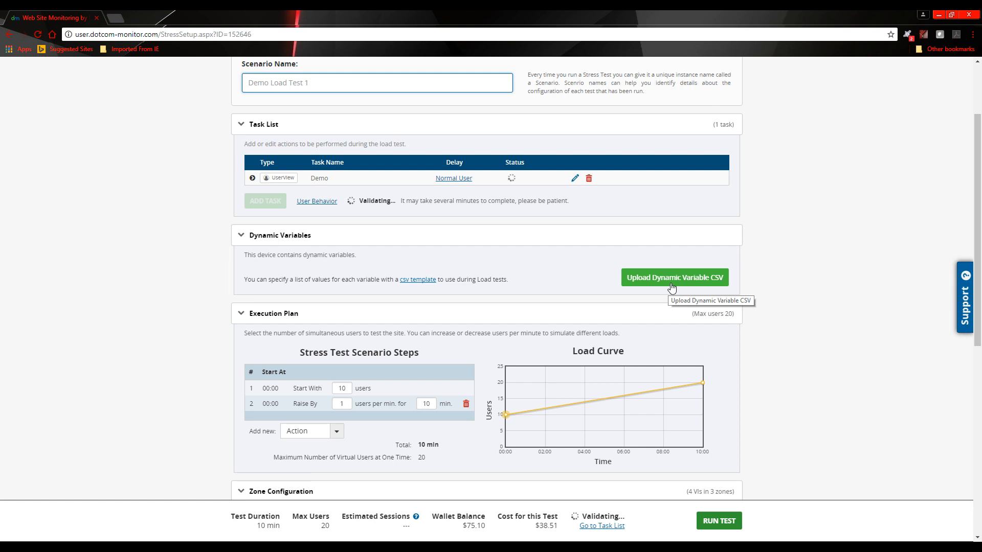
left_click(672, 286)
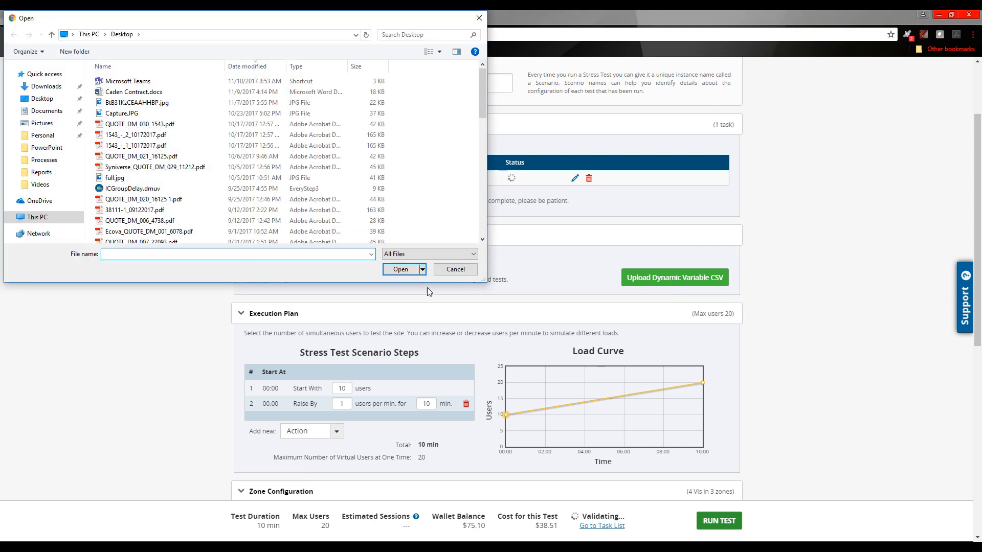
left_click(46, 184)
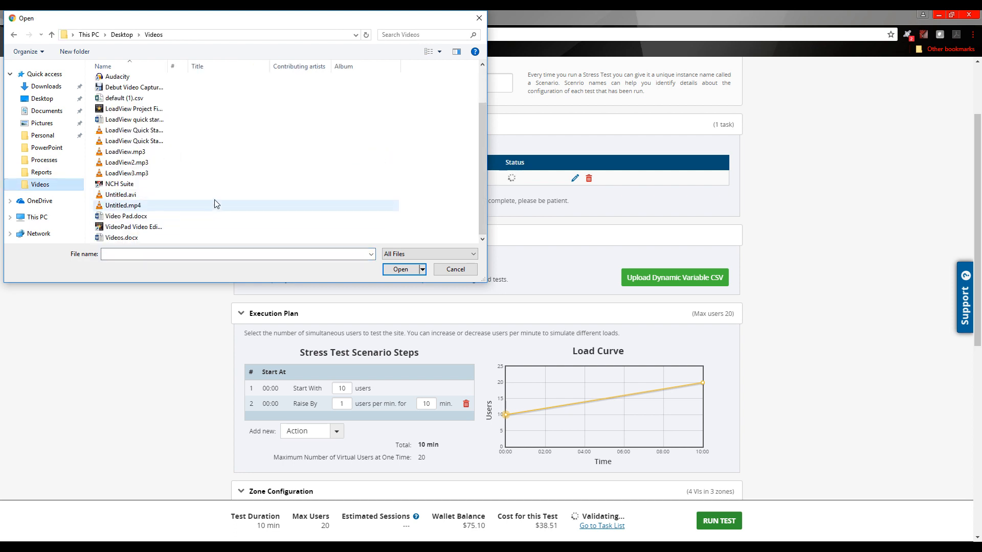
scroll(160, 233, "up", 2)
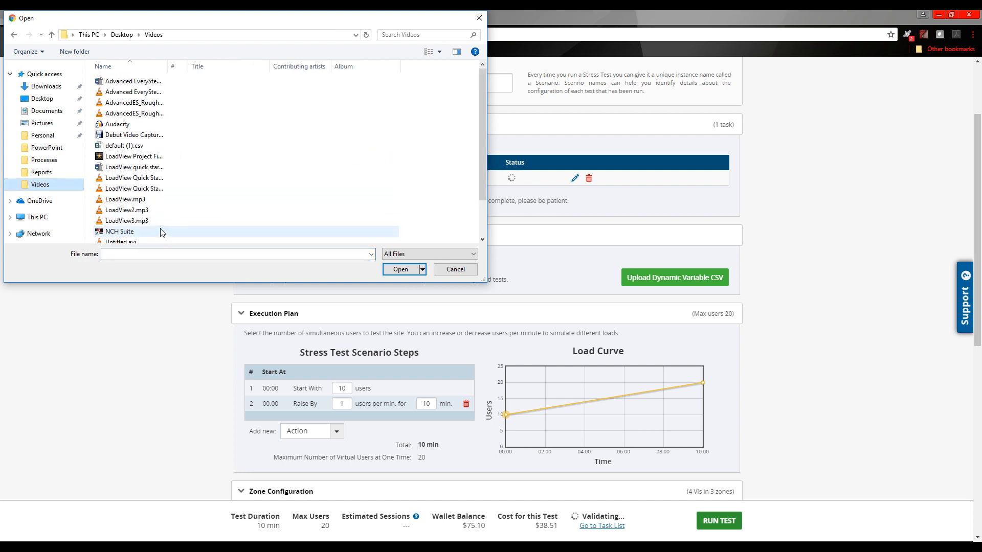
double_click(130, 146)
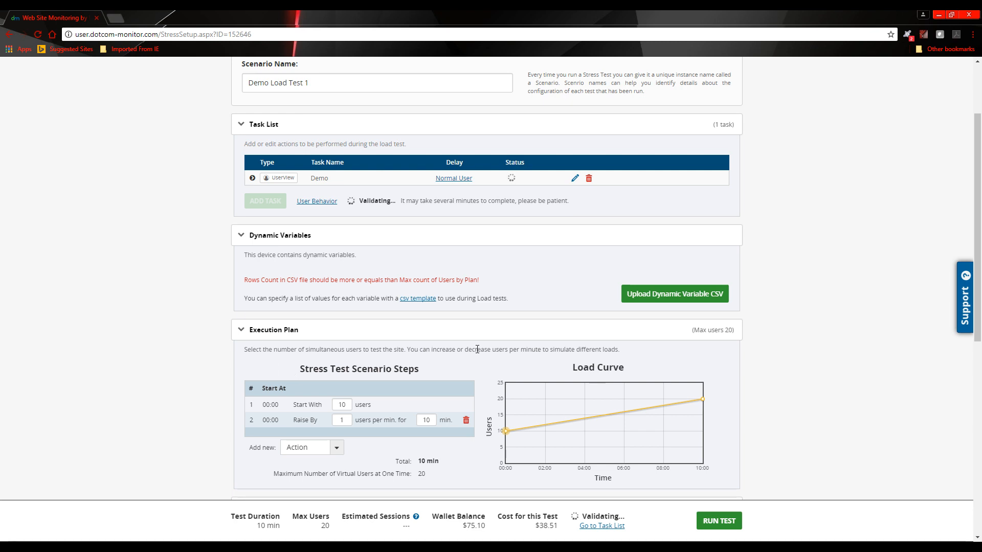